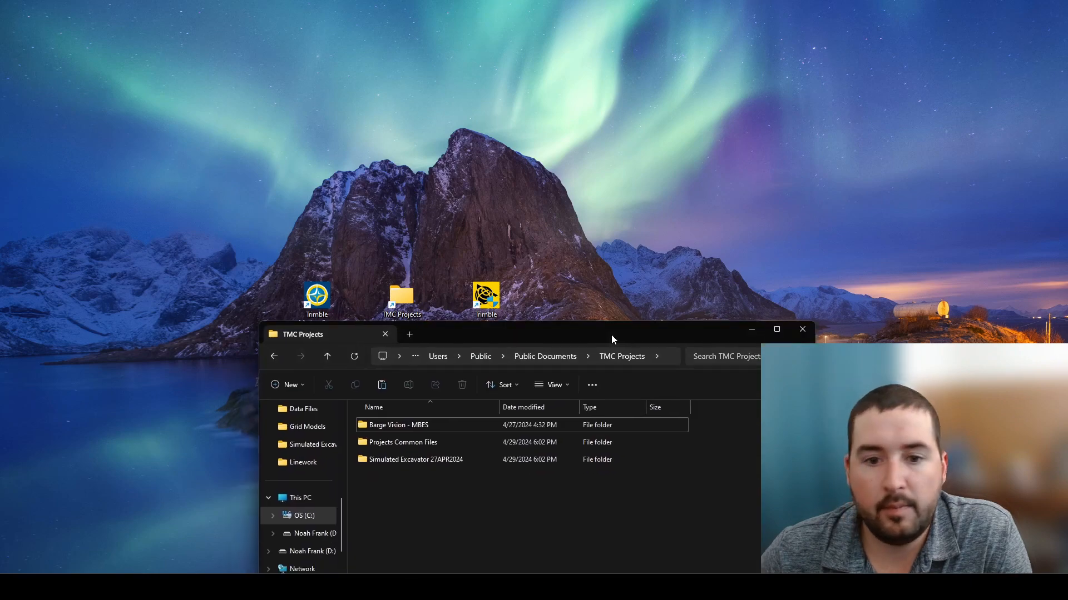
# Examine the Barge Vision - MBES, Projects Common Files and Simulated Excavator 27APR2024 folders inside TMC Projects.
pyautogui.moveTo(612, 335); pyautogui.dragTo(509, 148)
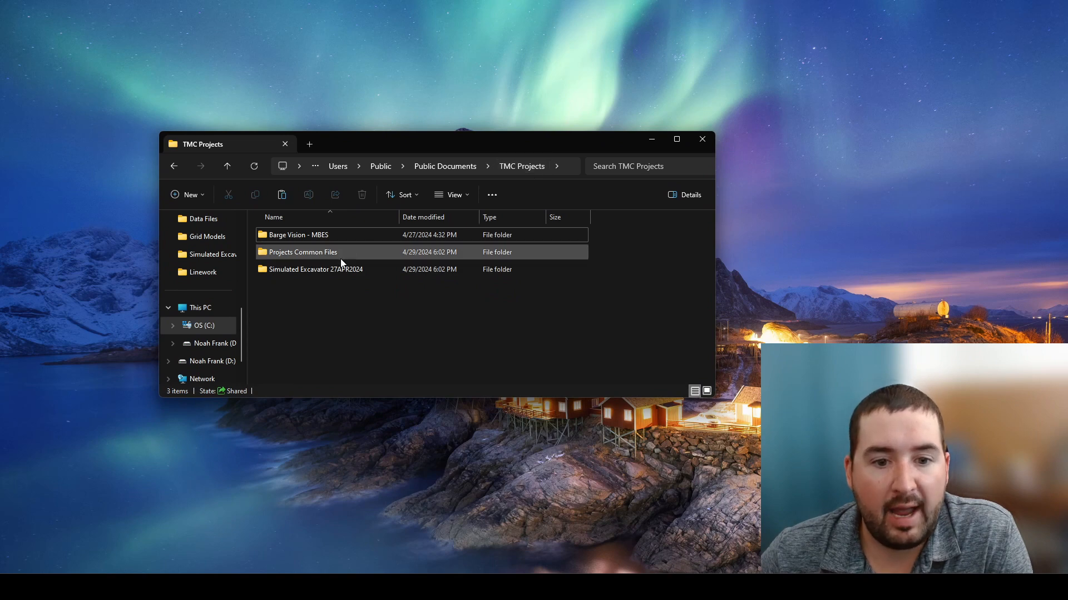
pyautogui.click(318, 272)
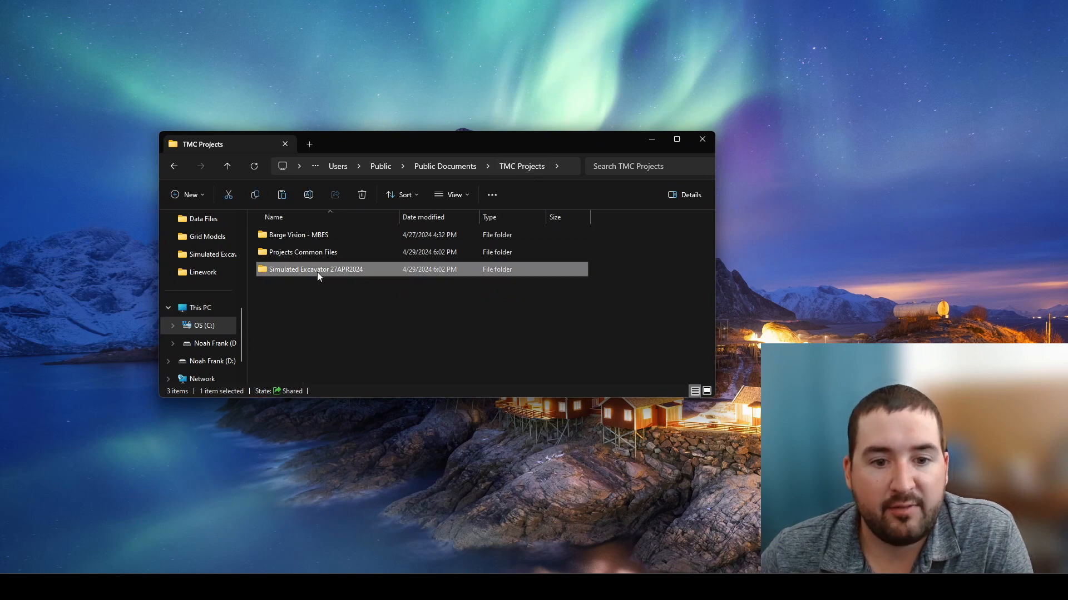
pyautogui.click(315, 236)
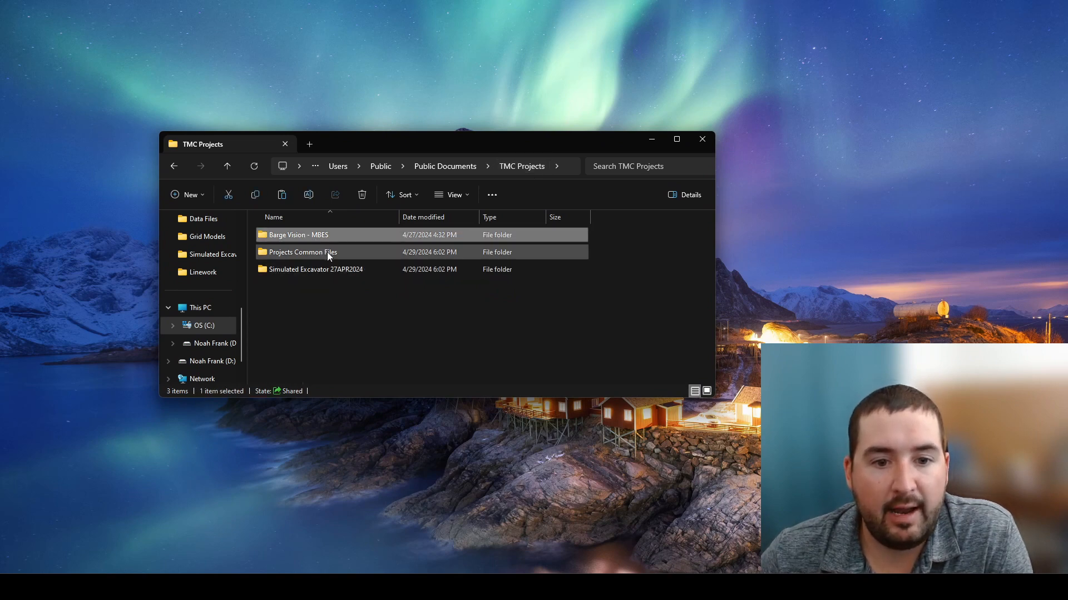
pyautogui.moveTo(334, 252)
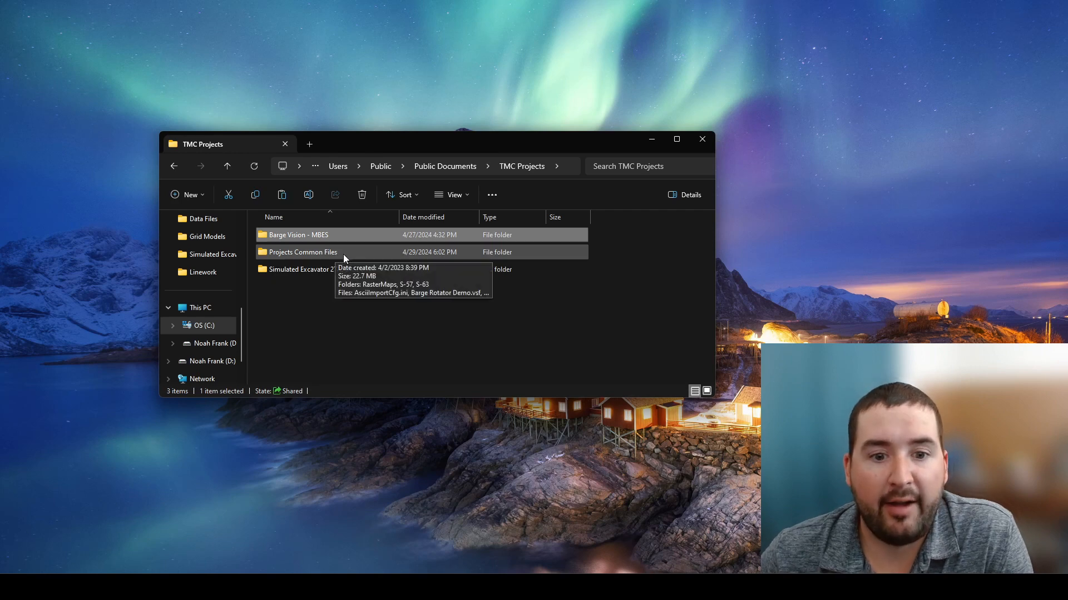
pyautogui.click(330, 272)
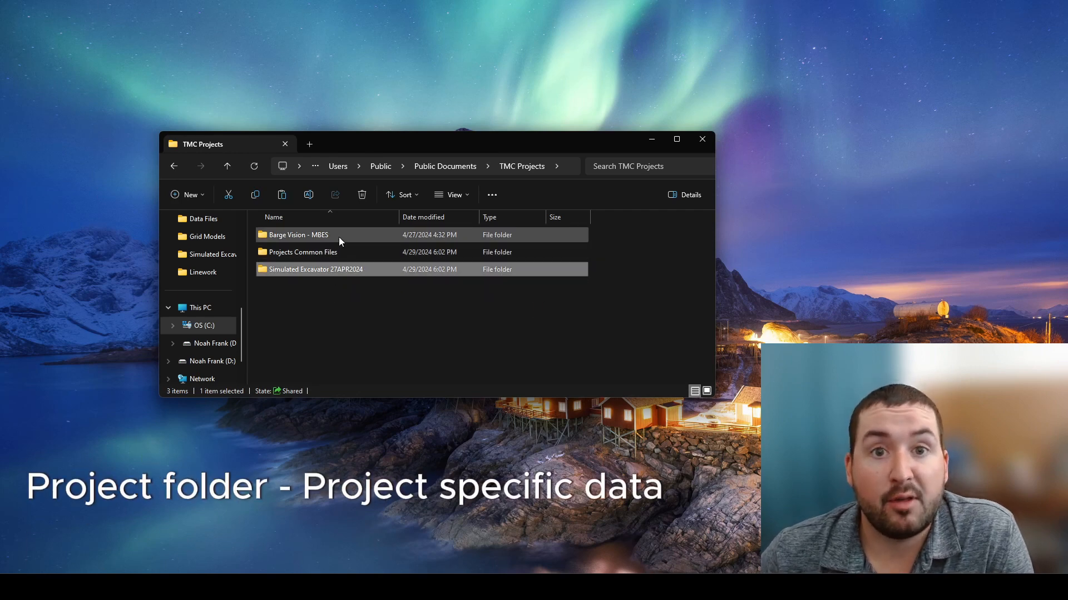
pyautogui.moveTo(334, 275)
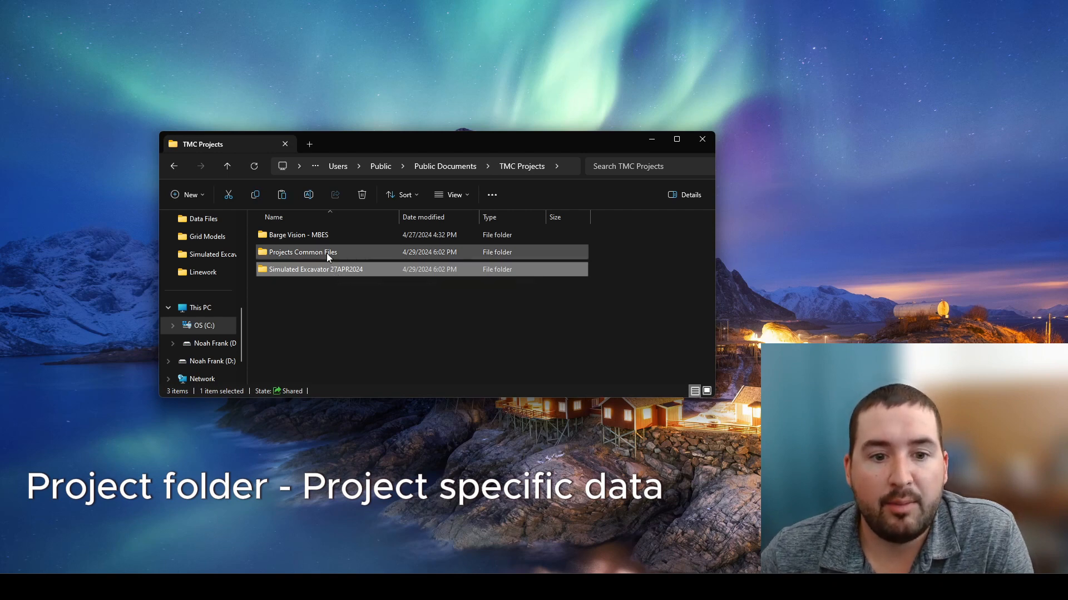
pyautogui.moveTo(345, 254)
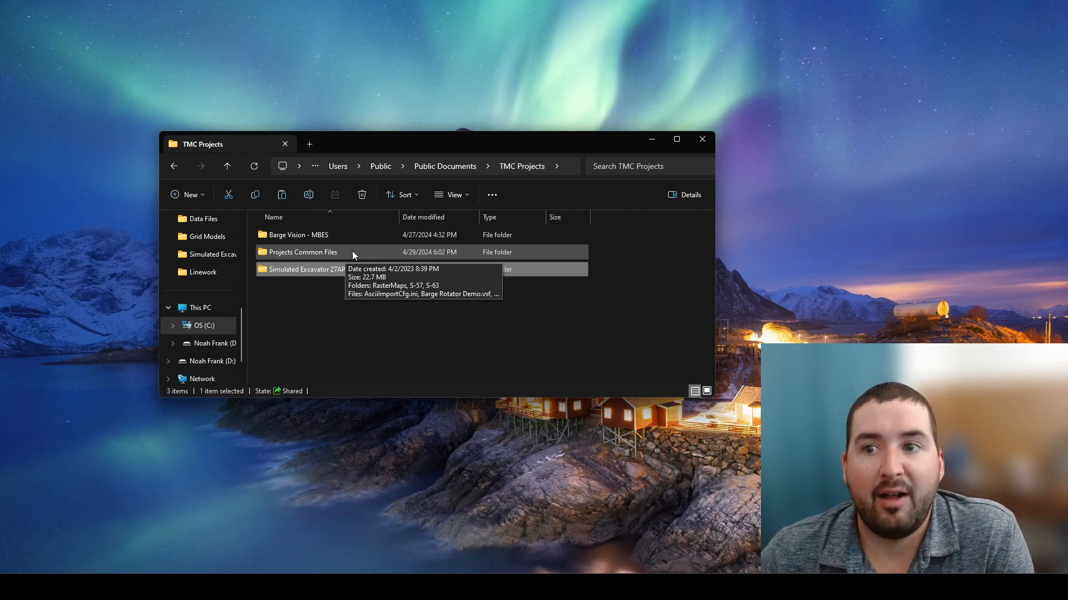
# Open the Simulated Excavator 27APR2024 project folder and examine its subfolders and files.
pyautogui.doubleClick(326, 271)
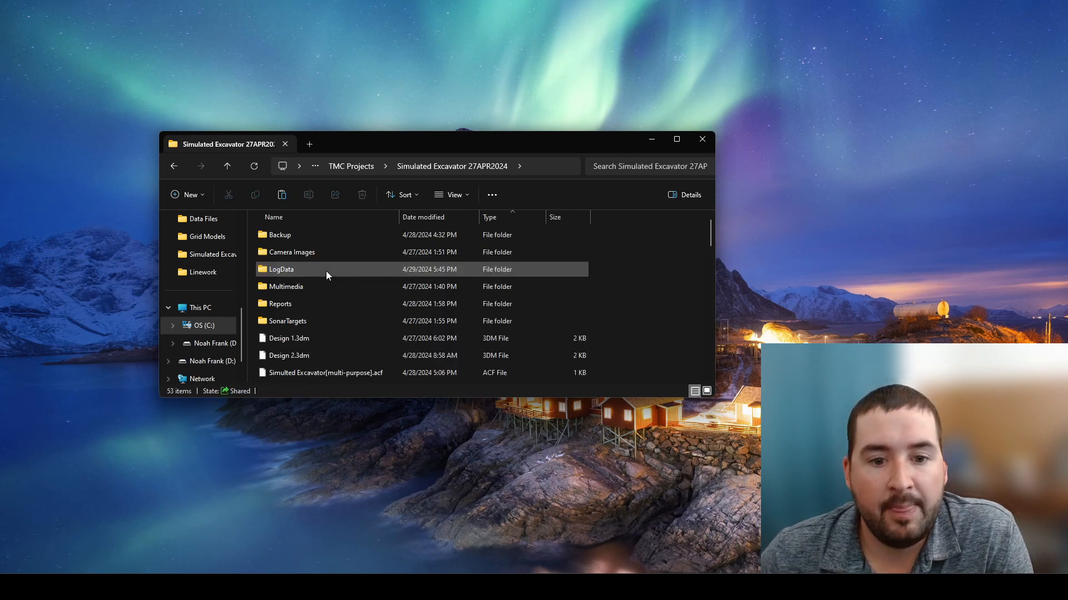
pyautogui.scroll(-1, 457, 320)
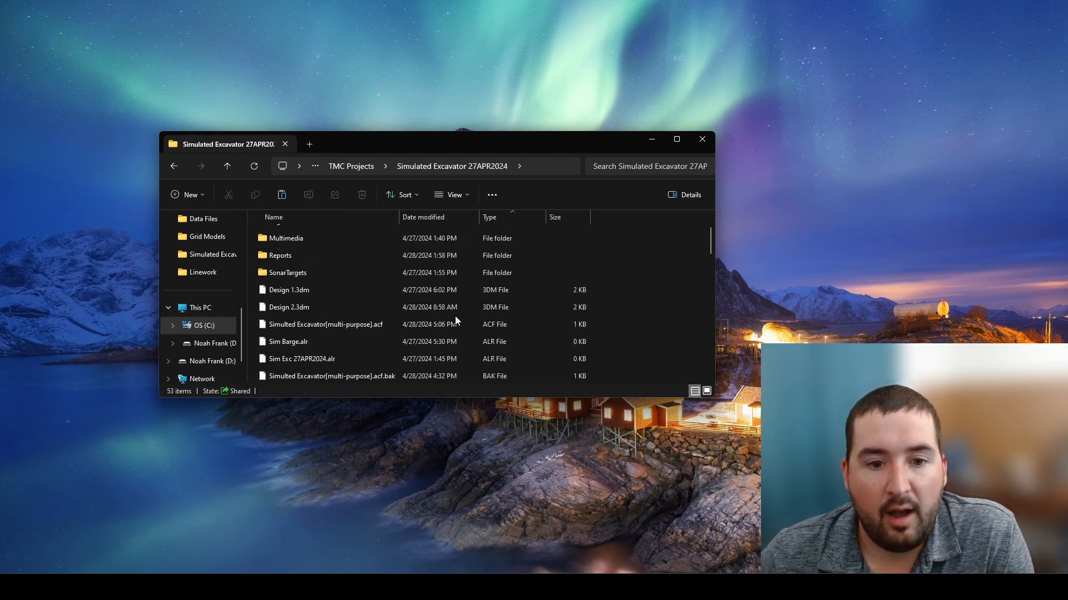
pyautogui.scroll(1, 455, 316)
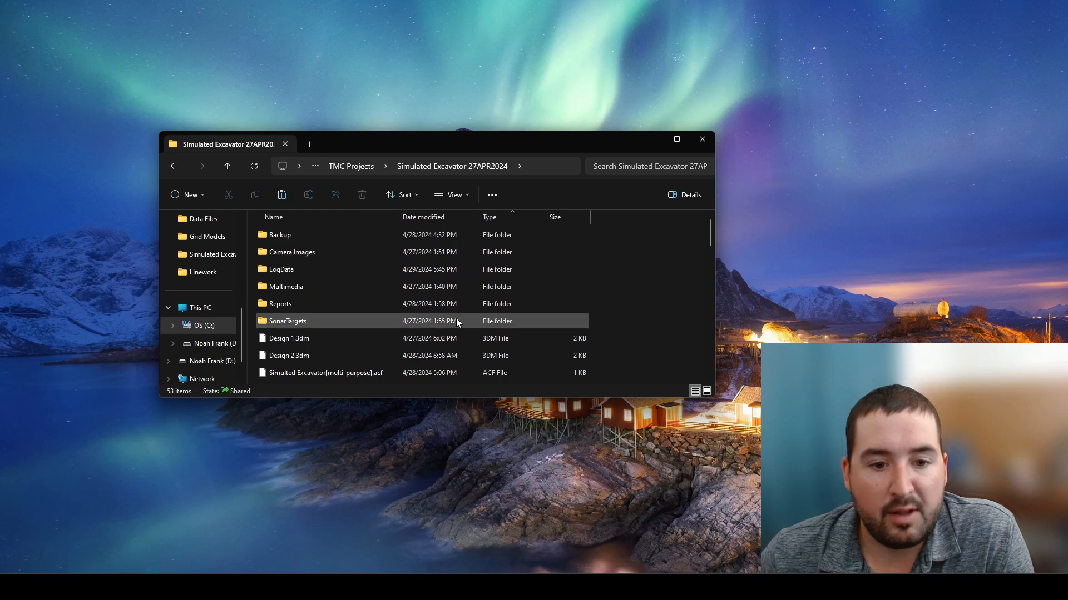
pyautogui.scroll(-1, 478, 314)
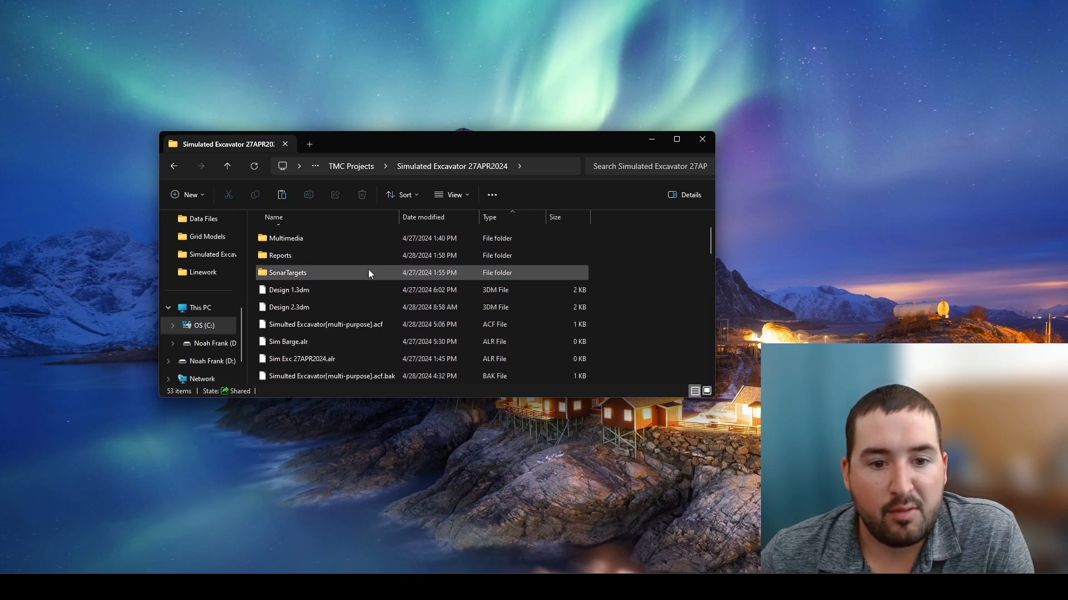
pyautogui.scroll(-1, 517, 316)
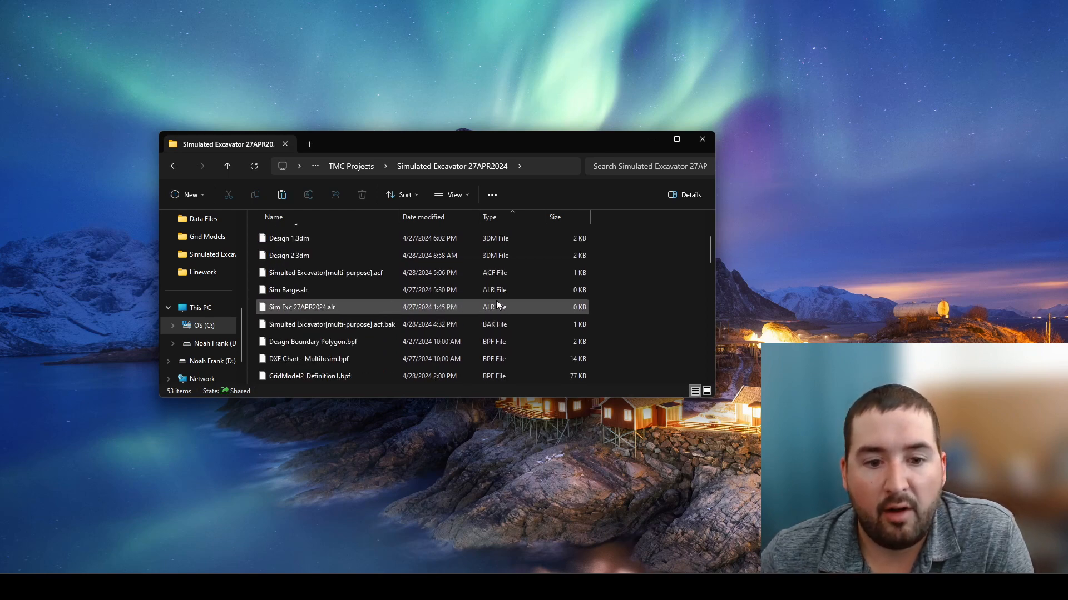
pyautogui.scroll(2, 500, 317)
pyautogui.scroll(-1, 362, 259)
pyautogui.scroll(1, 406, 273)
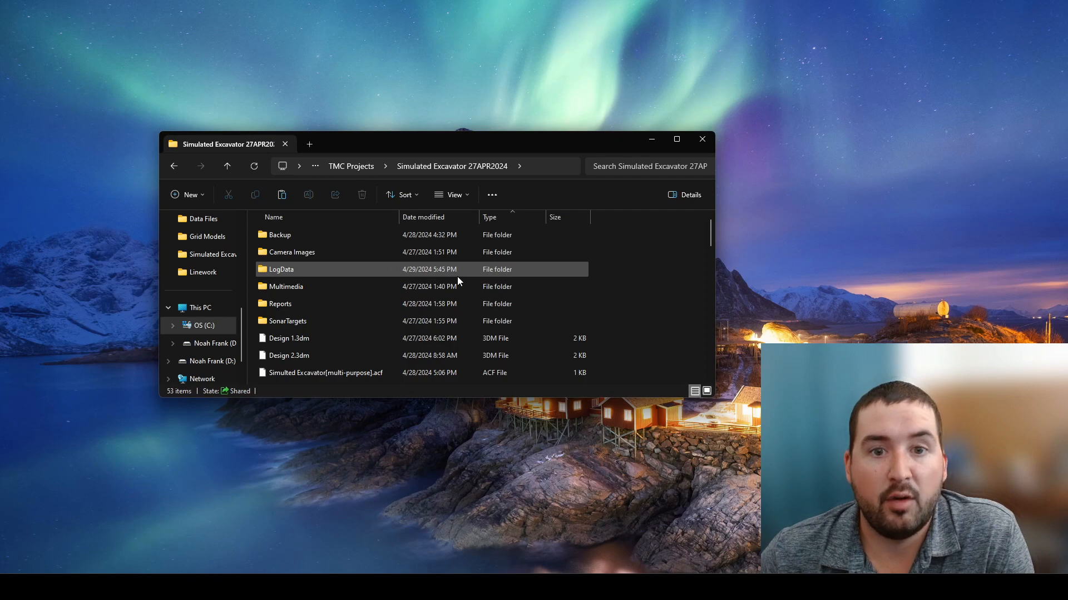
# Close the project folder window and launch the Trimble Marine Construction Software Control Center.
pyautogui.click(701, 141)
pyautogui.click(314, 303)
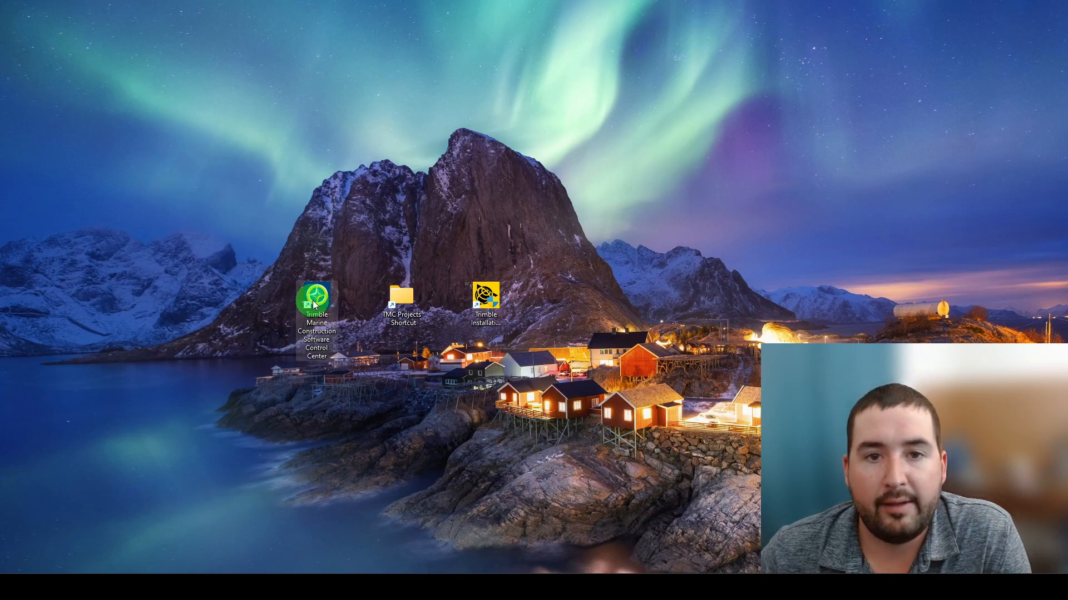
pyautogui.doubleClick(315, 303)
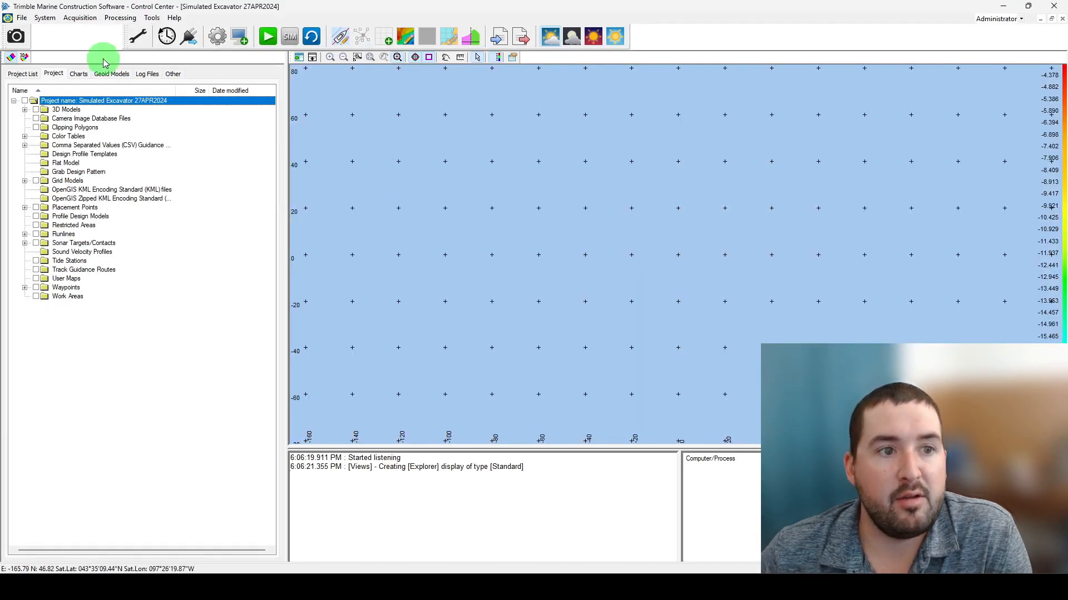
# Select C:\Users\Public\Documents\TMC Projects as the project path, using the default path for the projects common files.
pyautogui.click(23, 20)
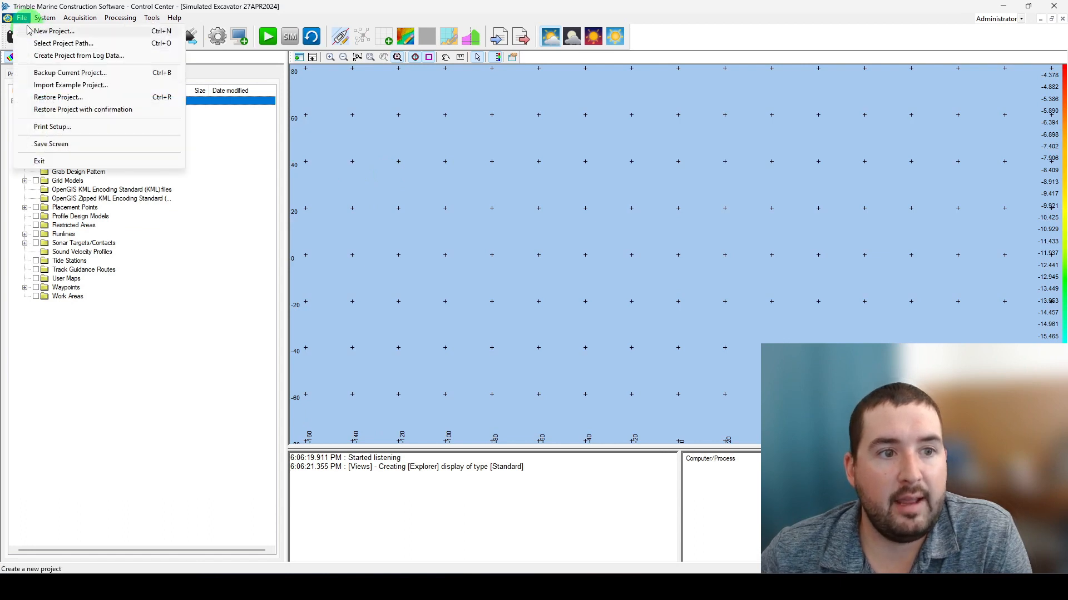
pyautogui.click(96, 48)
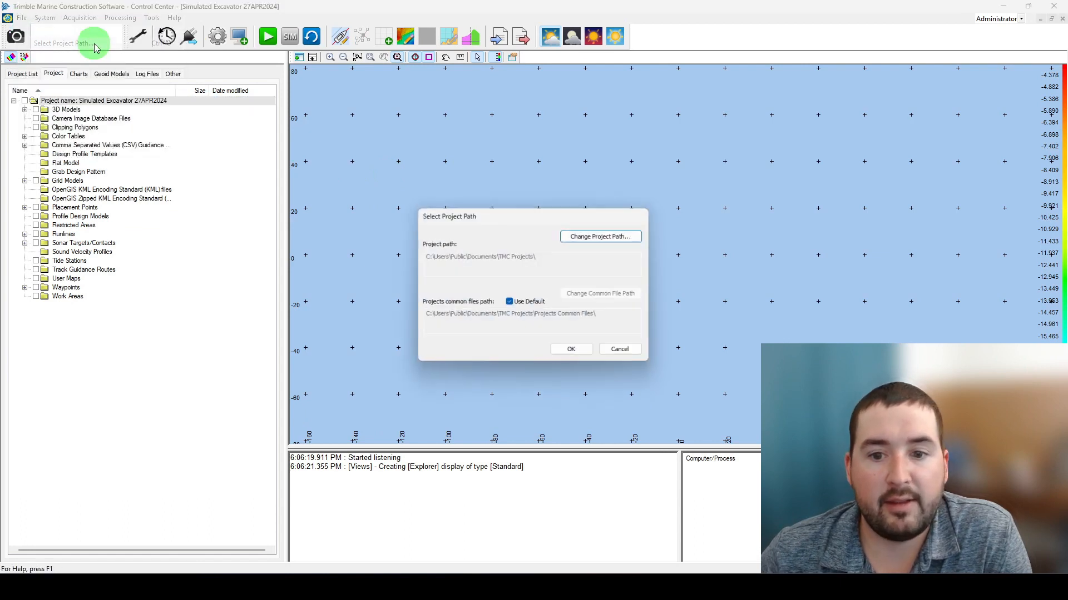
pyautogui.click(599, 251)
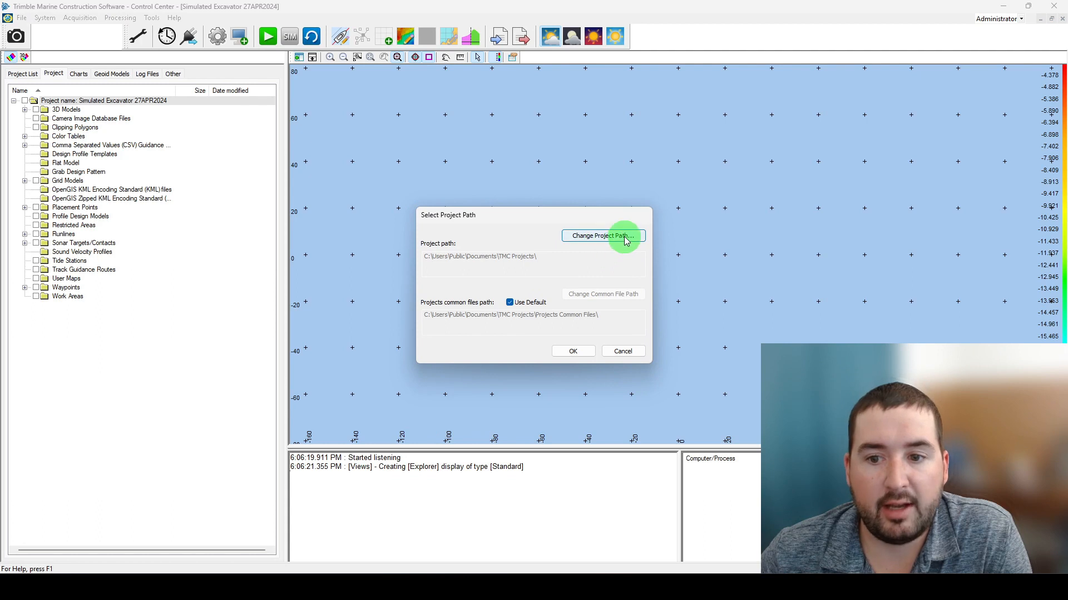
pyautogui.moveTo(576, 185); pyautogui.dragTo(786, 169)
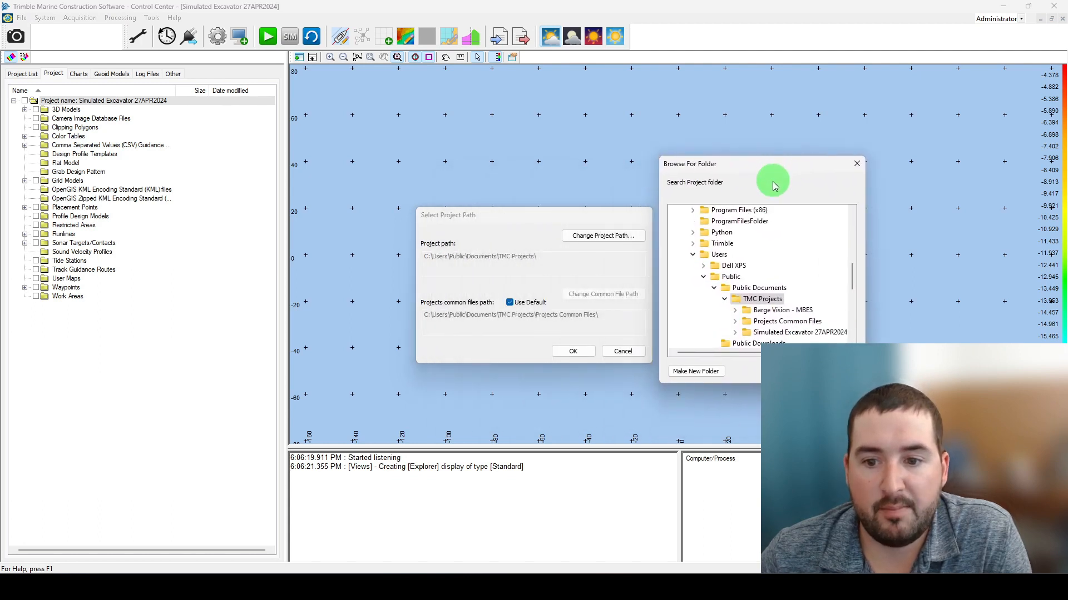
pyautogui.click(591, 271)
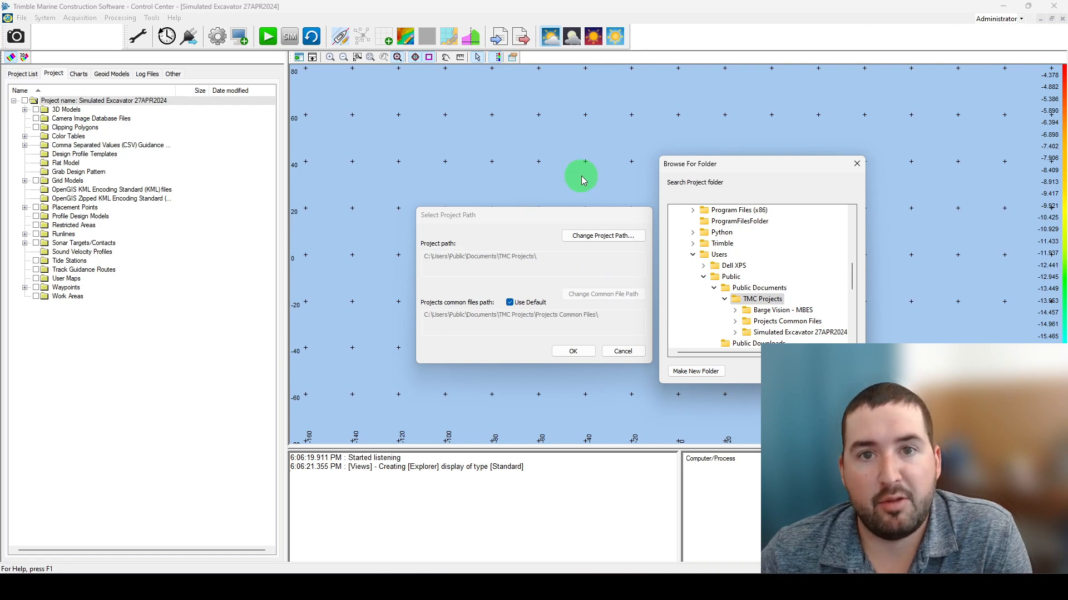
pyautogui.click(786, 371)
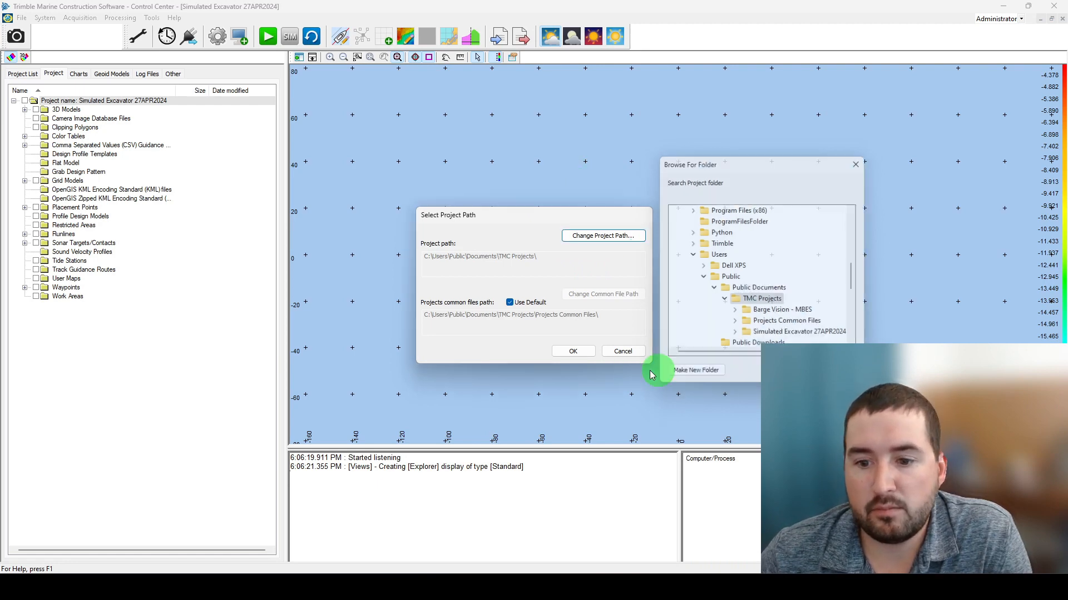
pyautogui.click(573, 352)
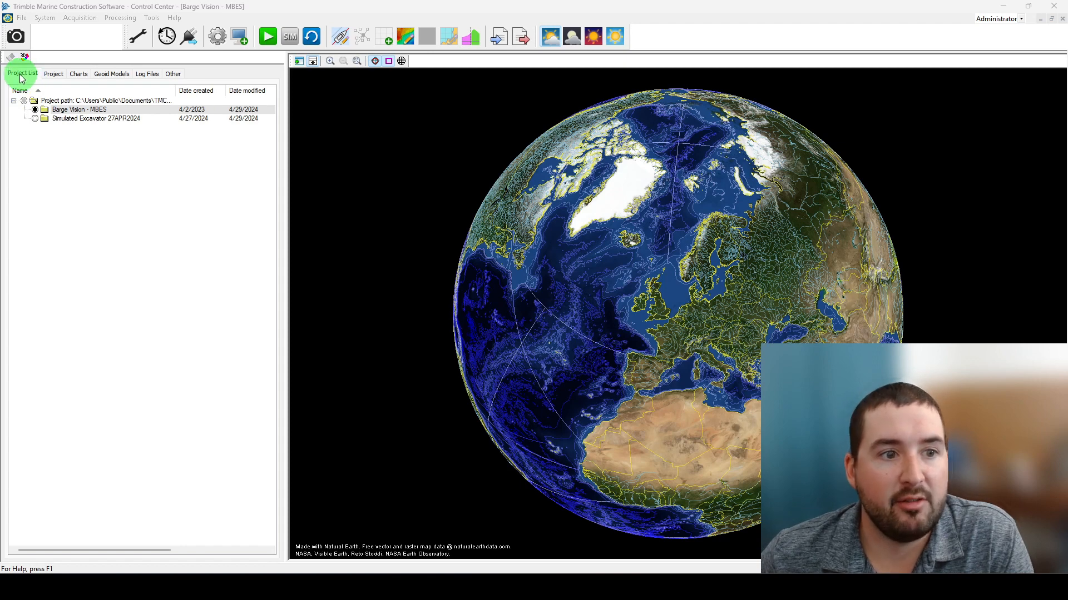
# Activate the Simulated Excavator 27APR2024 project and show its Design 2 3D model zoomed to fit the plan view.
pyautogui.click(35, 119)
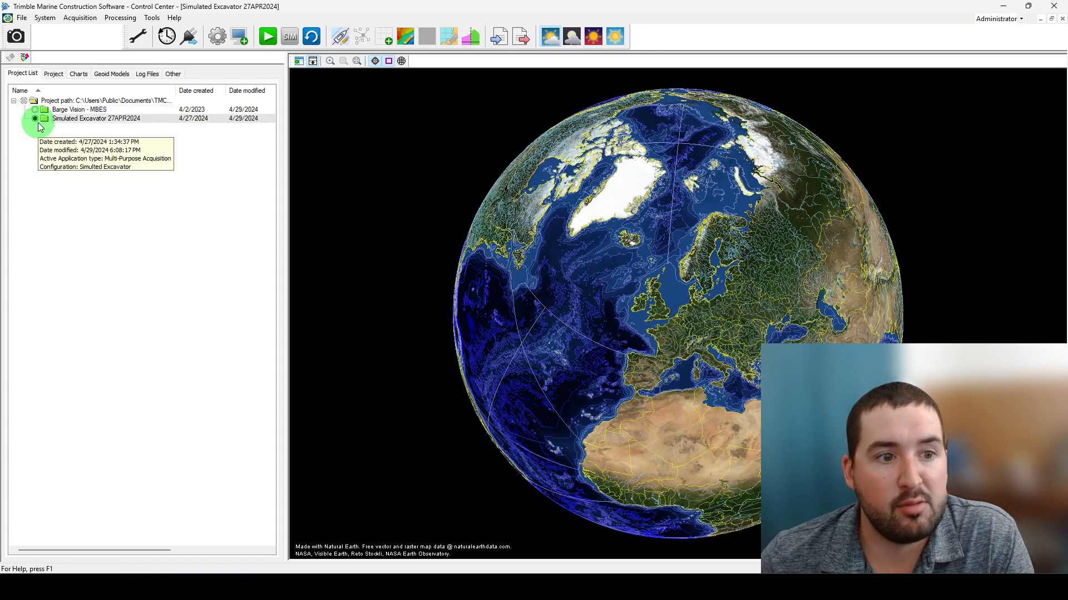
pyautogui.click(54, 74)
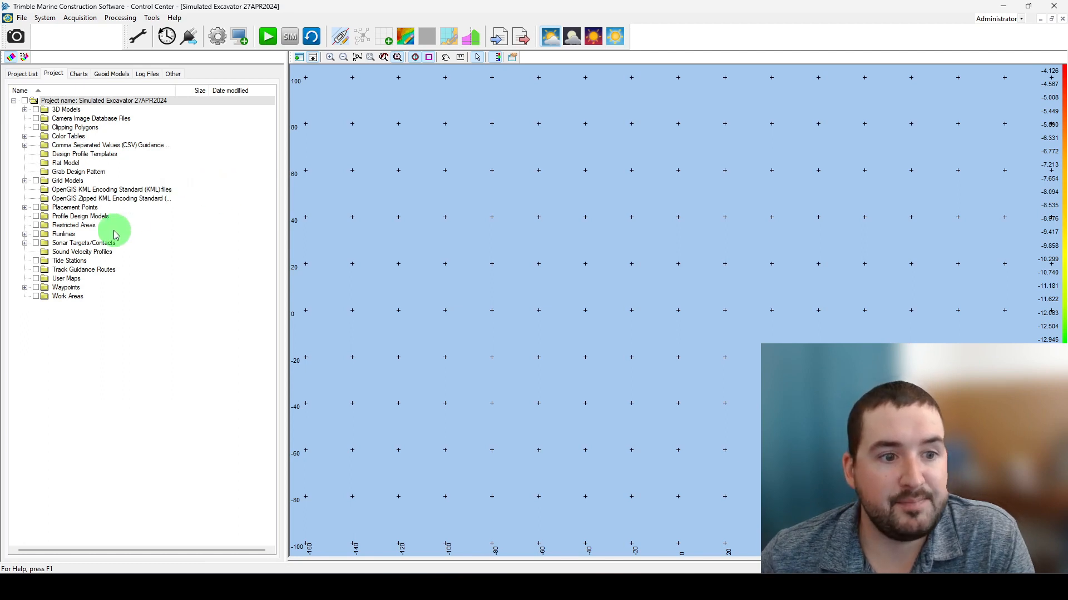
pyautogui.click(25, 110)
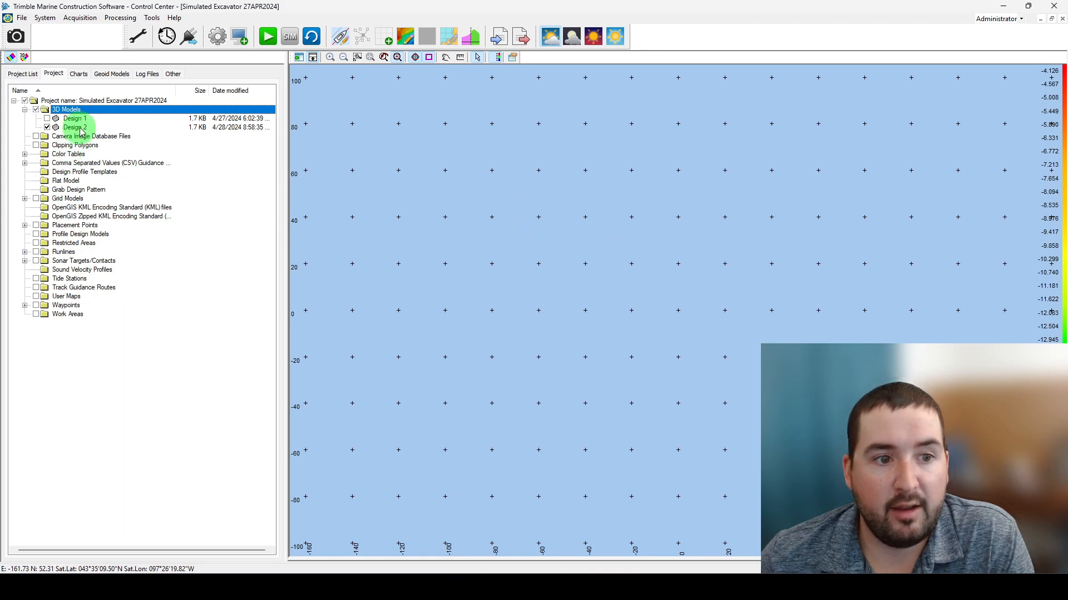
pyautogui.rightClick(81, 131)
pyautogui.click(109, 153)
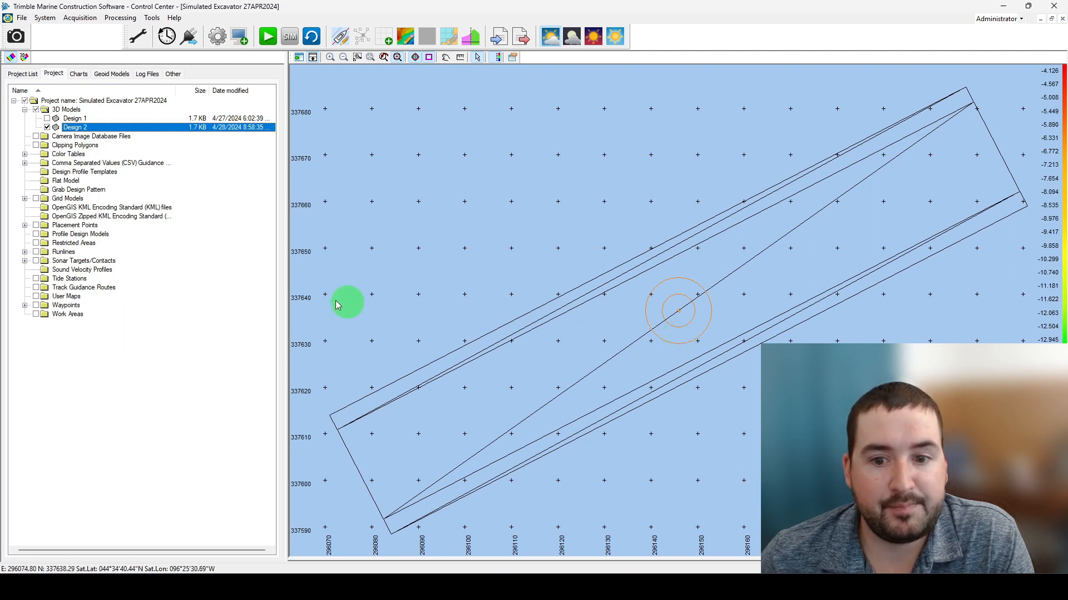
# Display the GridModel2 grid model together with the Design 2 model in the plan view.
pyautogui.click(25, 199)
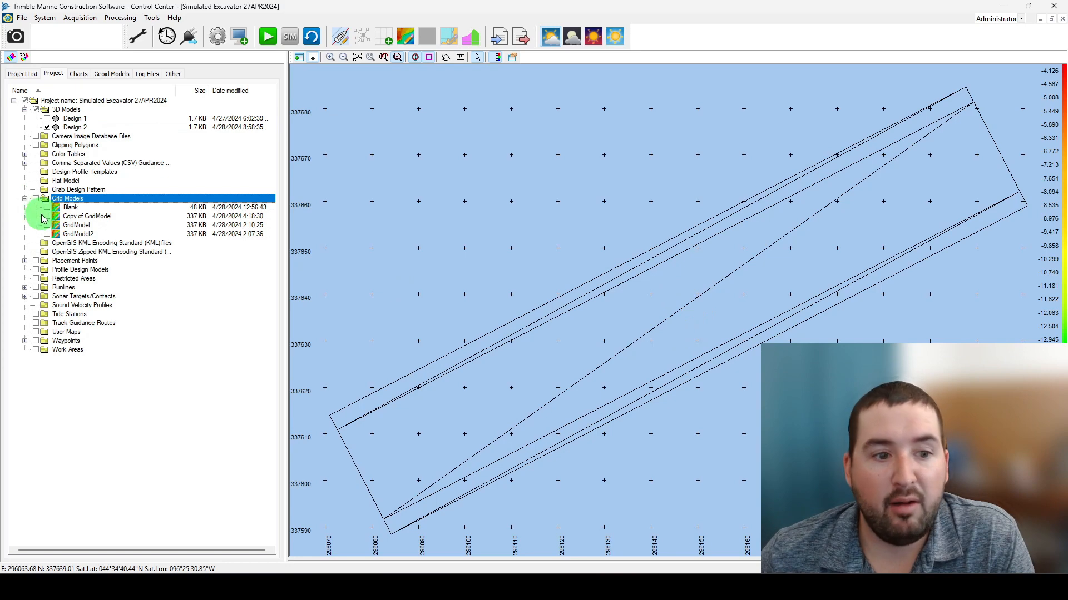
pyautogui.click(47, 235)
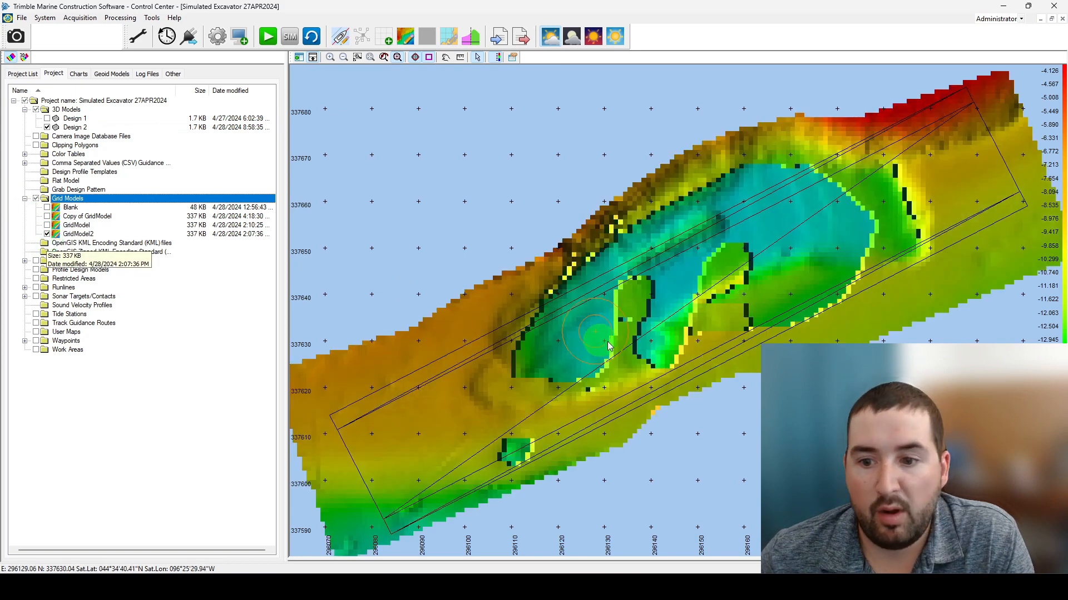
pyautogui.scroll(-3, 632, 346)
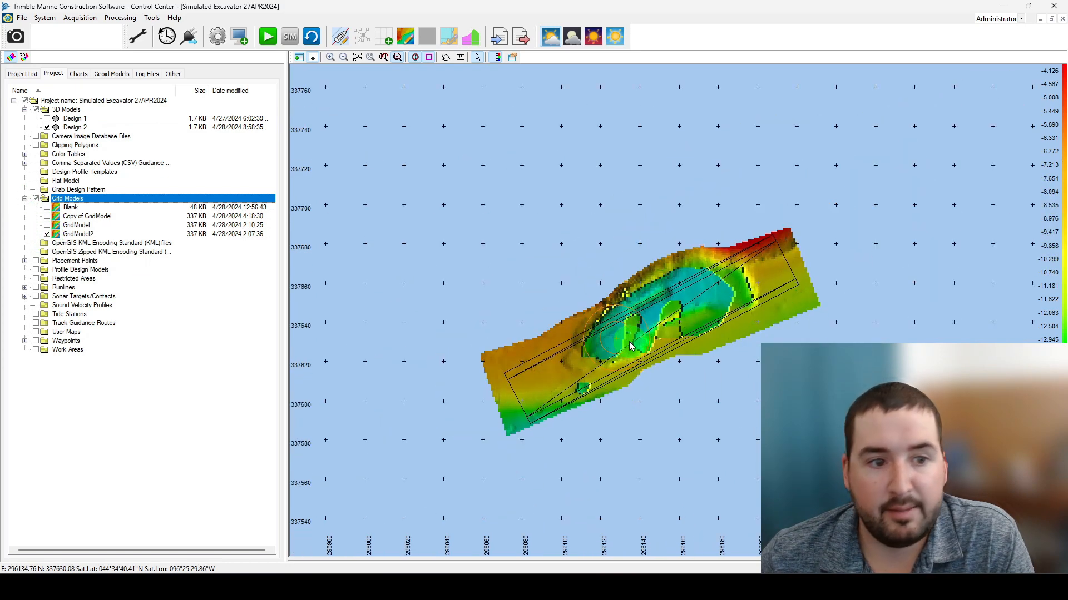
pyautogui.click(47, 235)
pyautogui.click(48, 236)
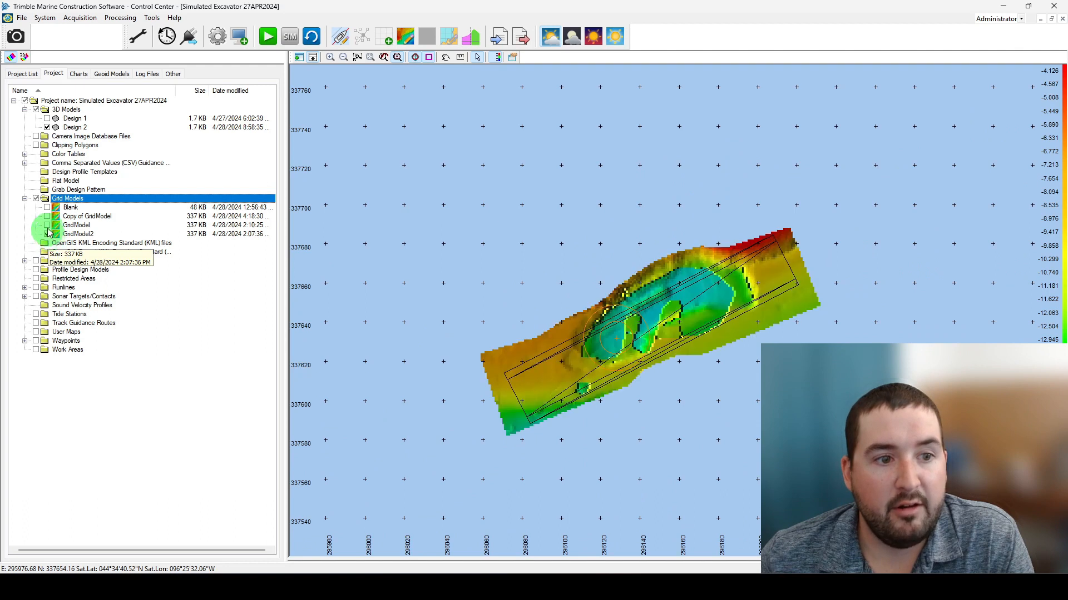
pyautogui.click(47, 127)
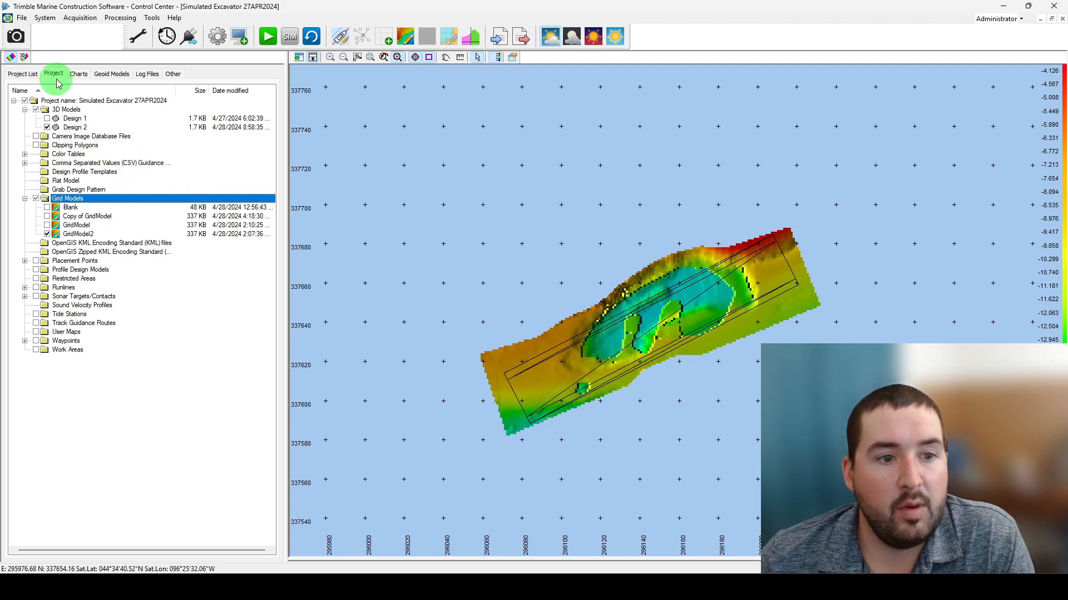
# Display the project's DXF Chart - Multibeam drawing from its charts.
pyautogui.click(80, 75)
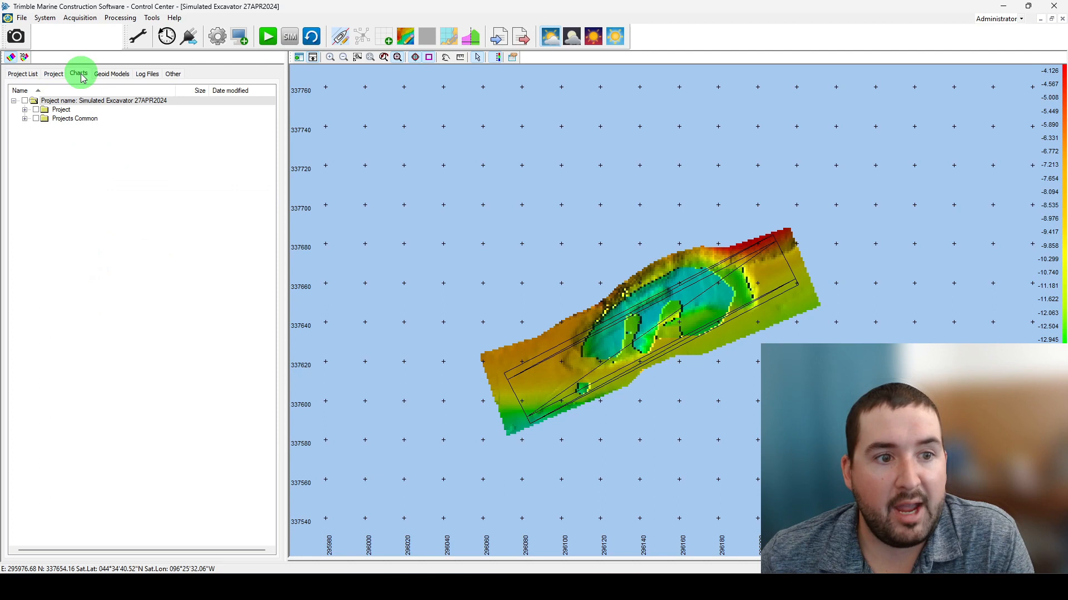
pyautogui.click(26, 111)
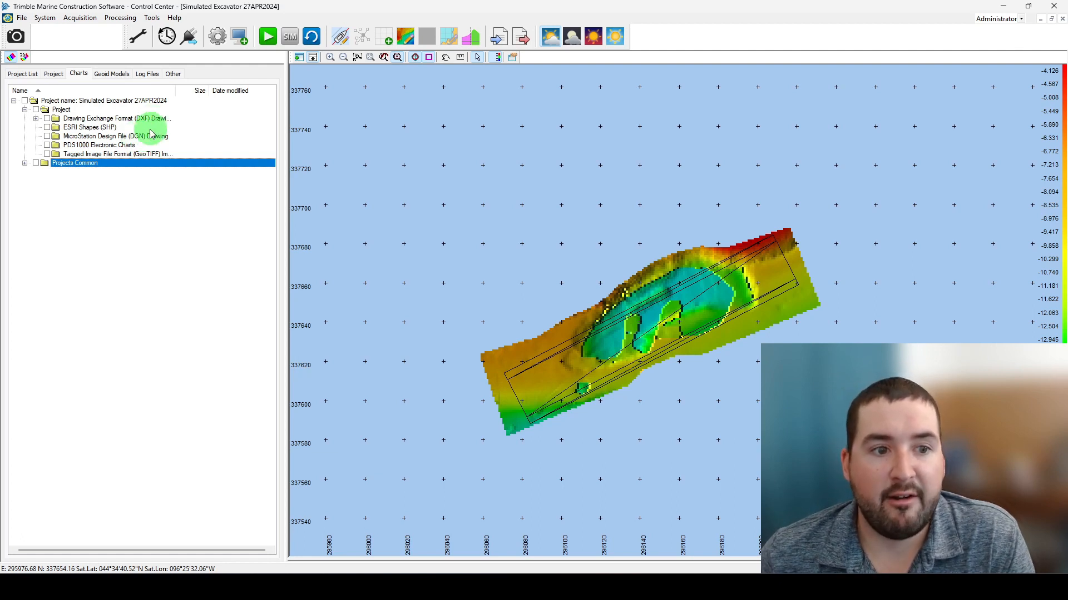
pyautogui.click(36, 118)
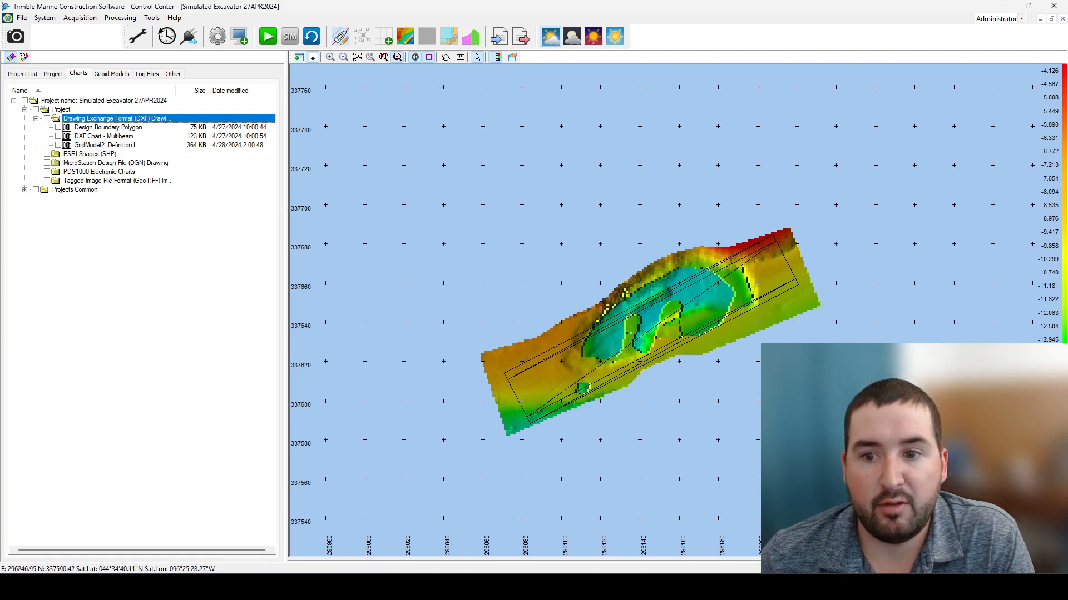
pyautogui.click(58, 136)
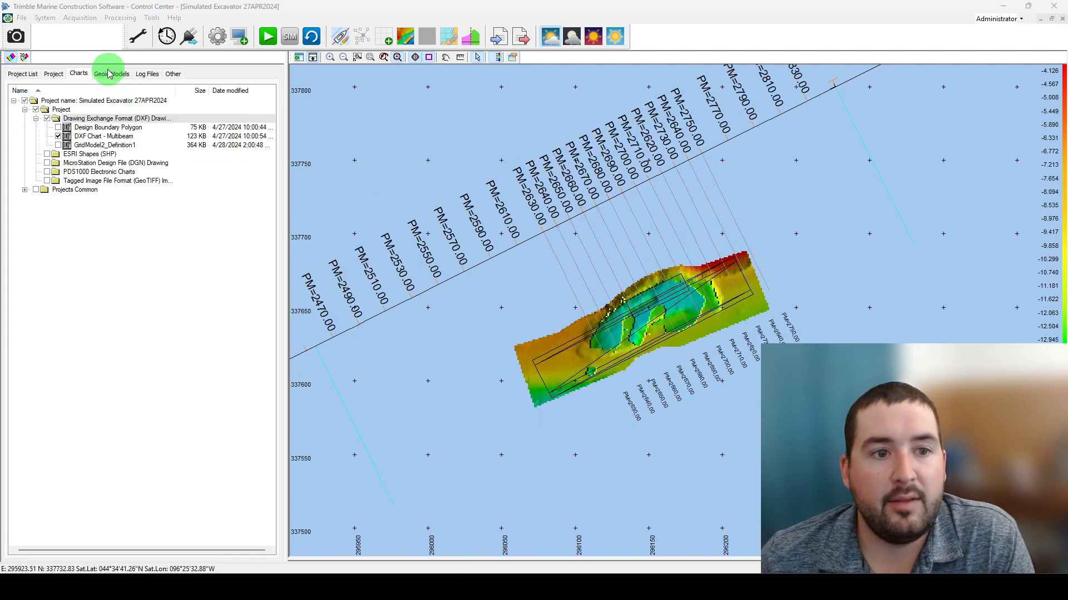
# Set the project coordinate system's geoid model to Trimble Geoid Grid File, using g18us.ggf from the Projects Common Files folder.
pyautogui.click(112, 75)
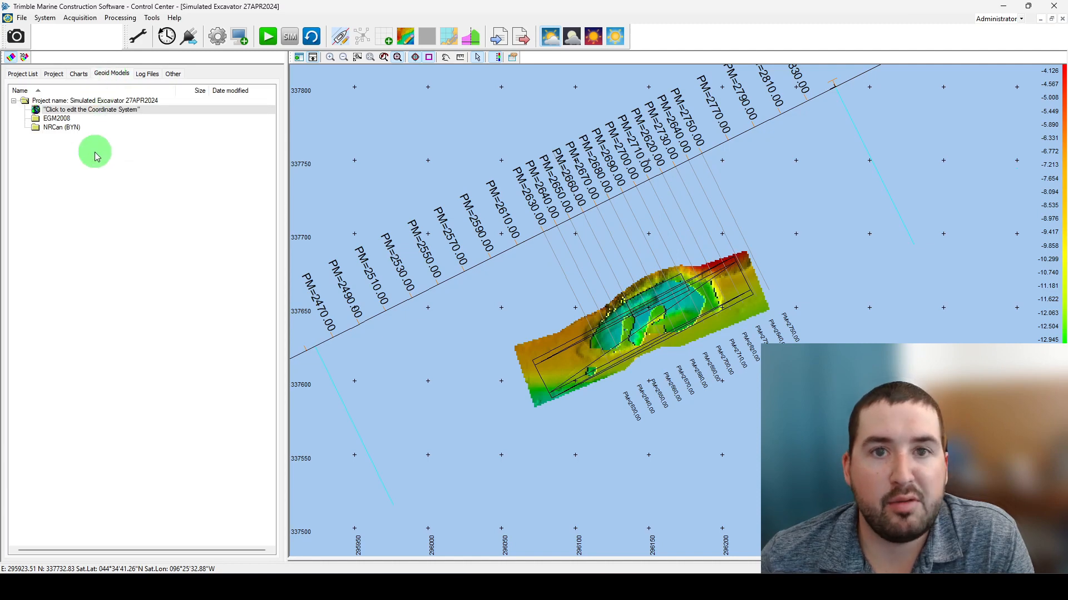
pyautogui.click(108, 111)
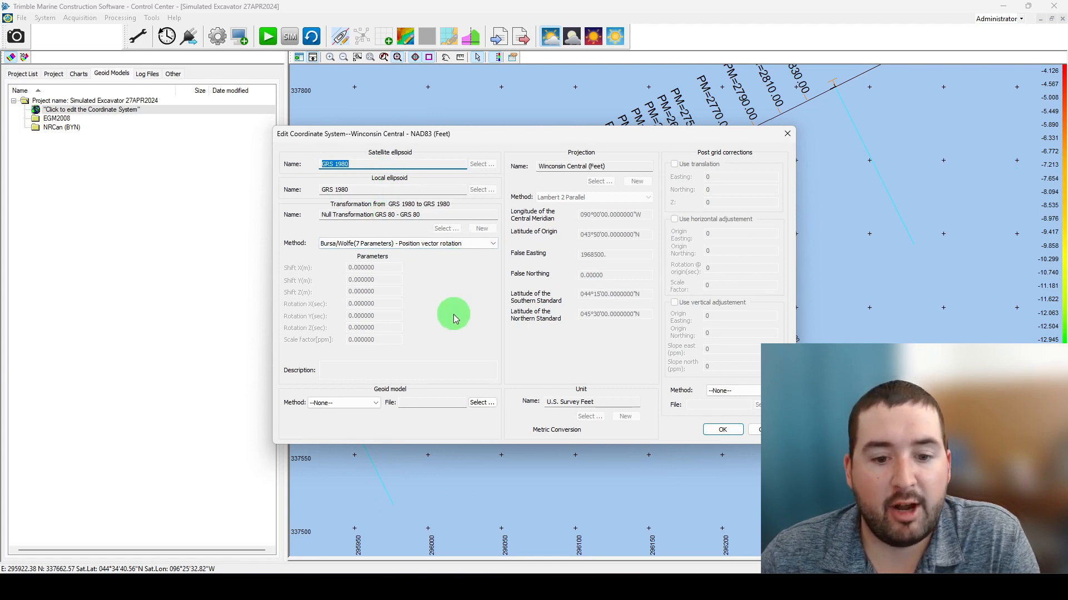
pyautogui.click(371, 403)
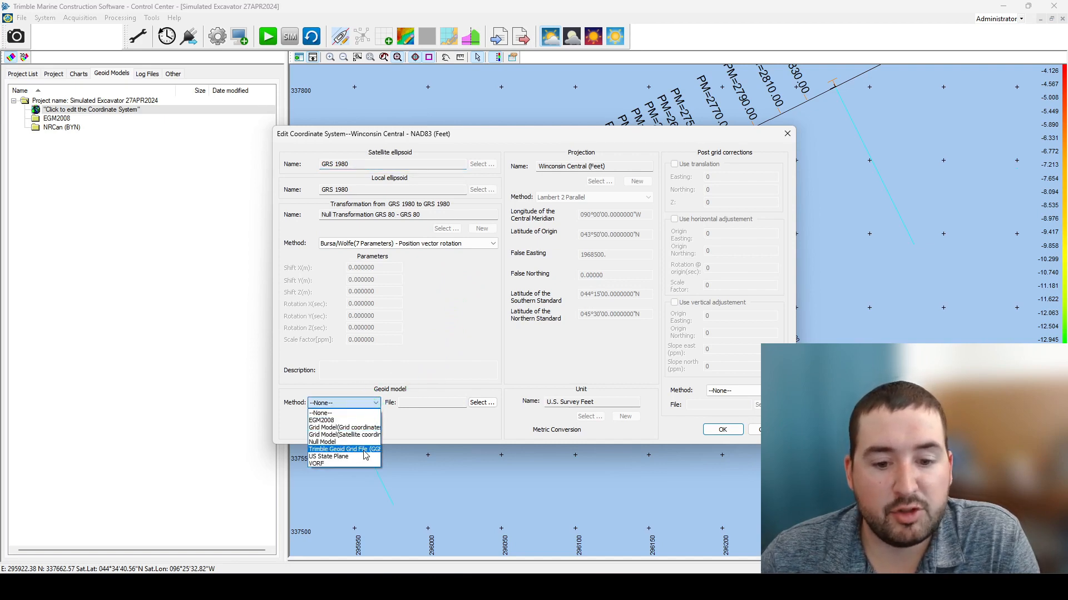
pyautogui.click(356, 449)
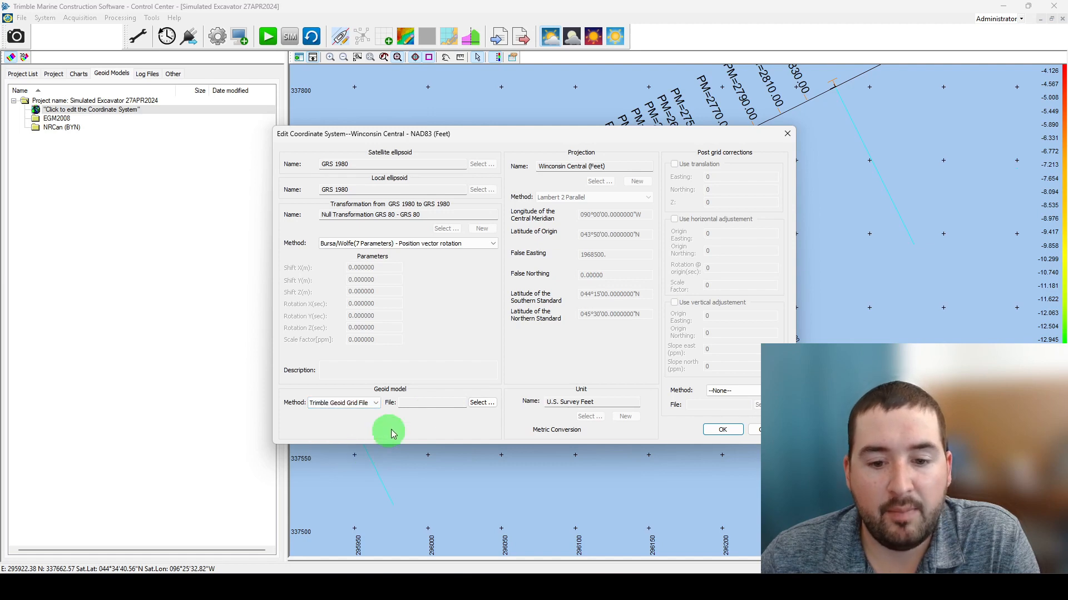
pyautogui.click(491, 410)
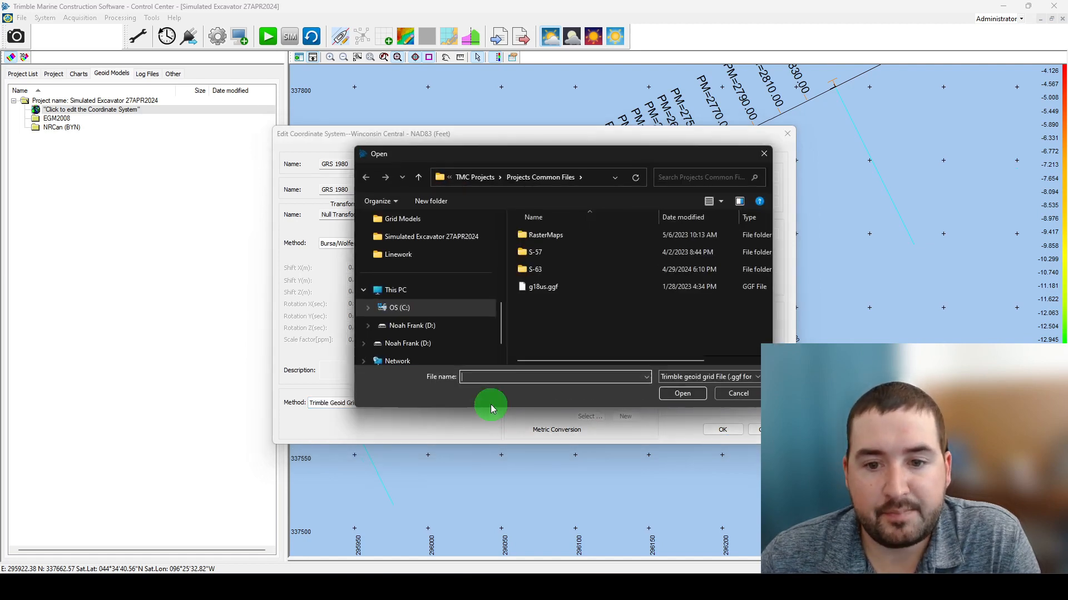
pyautogui.click(574, 294)
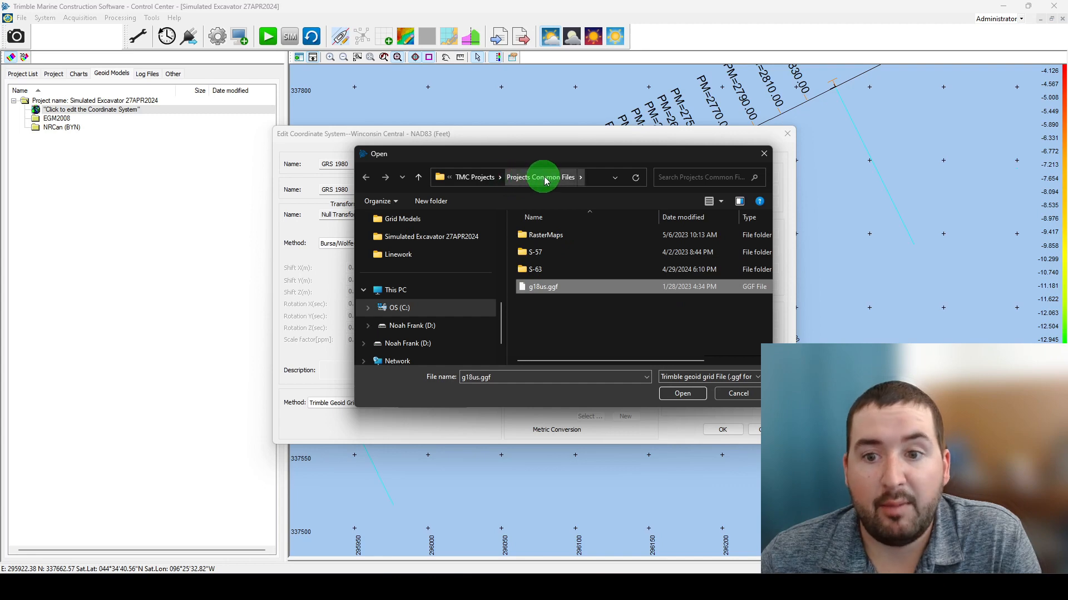
pyautogui.doubleClick(558, 288)
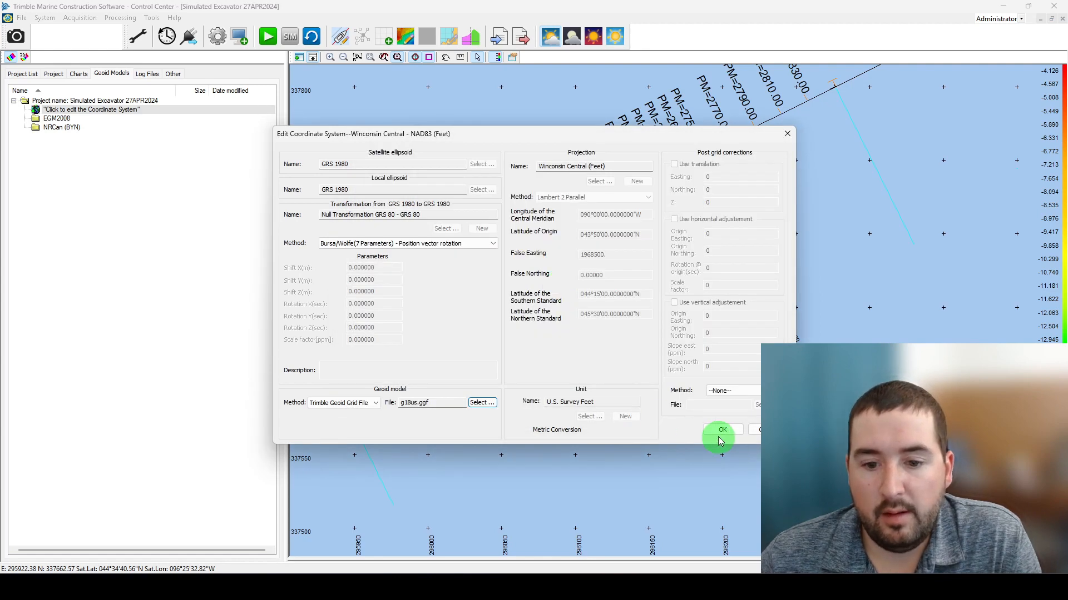
pyautogui.click(731, 435)
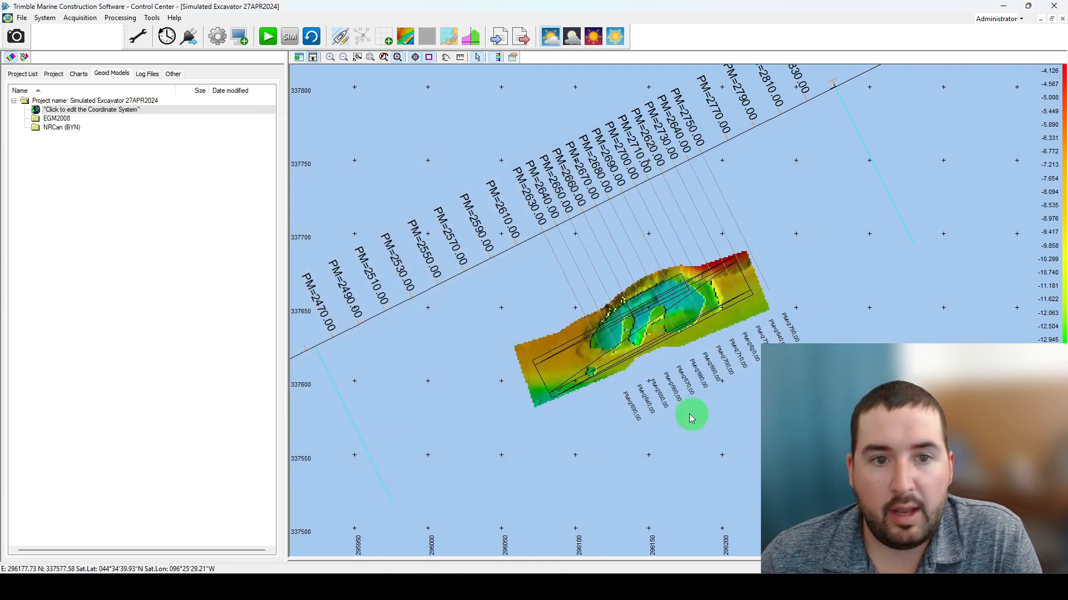
# Examine the project's PDS log data files for the Sim Barge and Sim Exc 27APR2024 vessels.
pyautogui.click(146, 74)
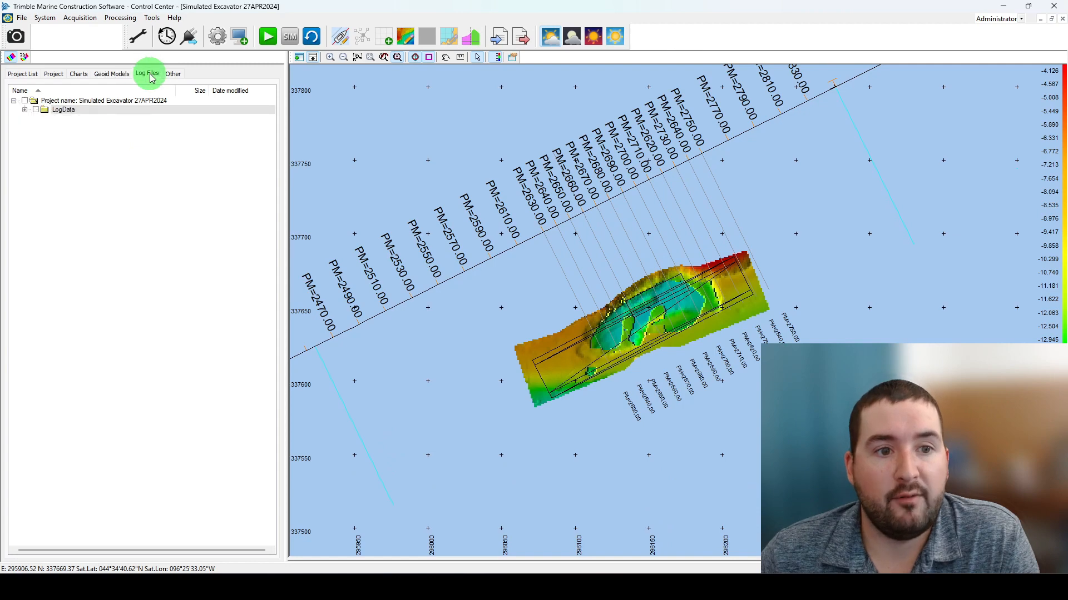
pyautogui.click(53, 110)
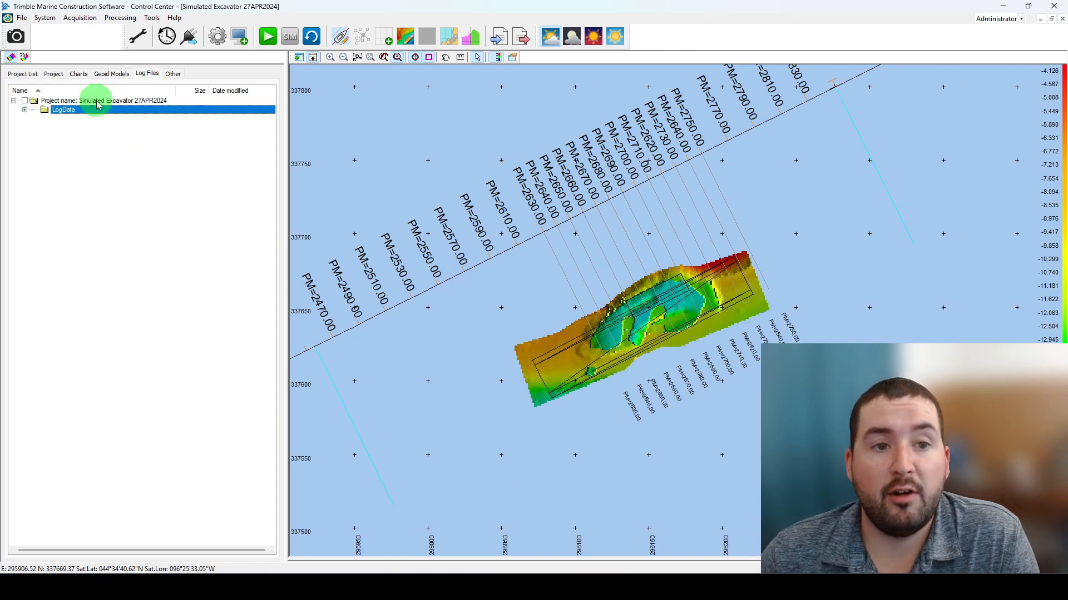
pyautogui.click(24, 111)
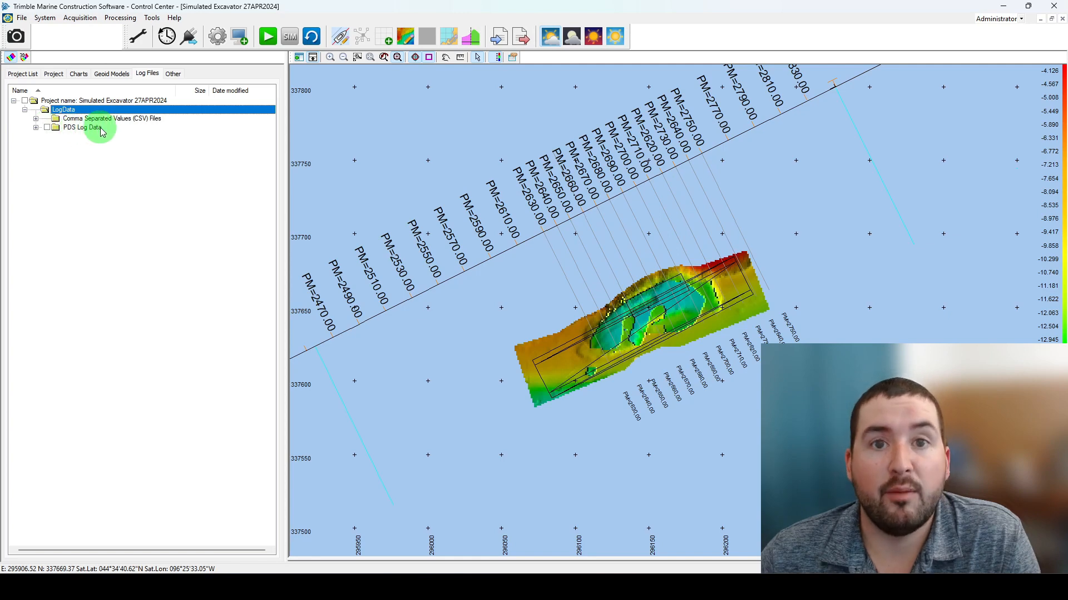
pyautogui.click(35, 127)
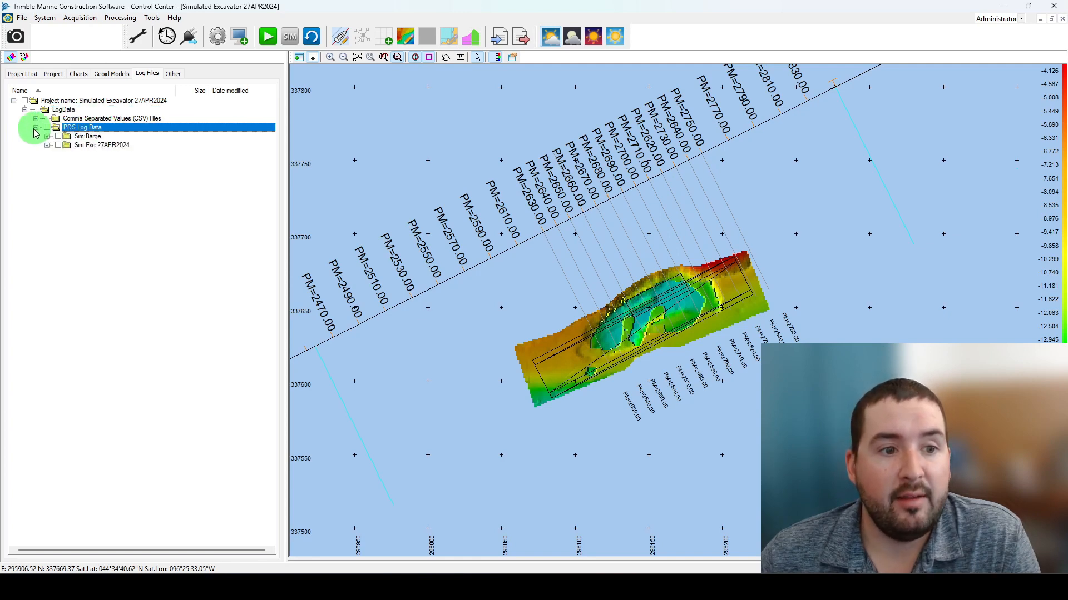
pyautogui.click(47, 136)
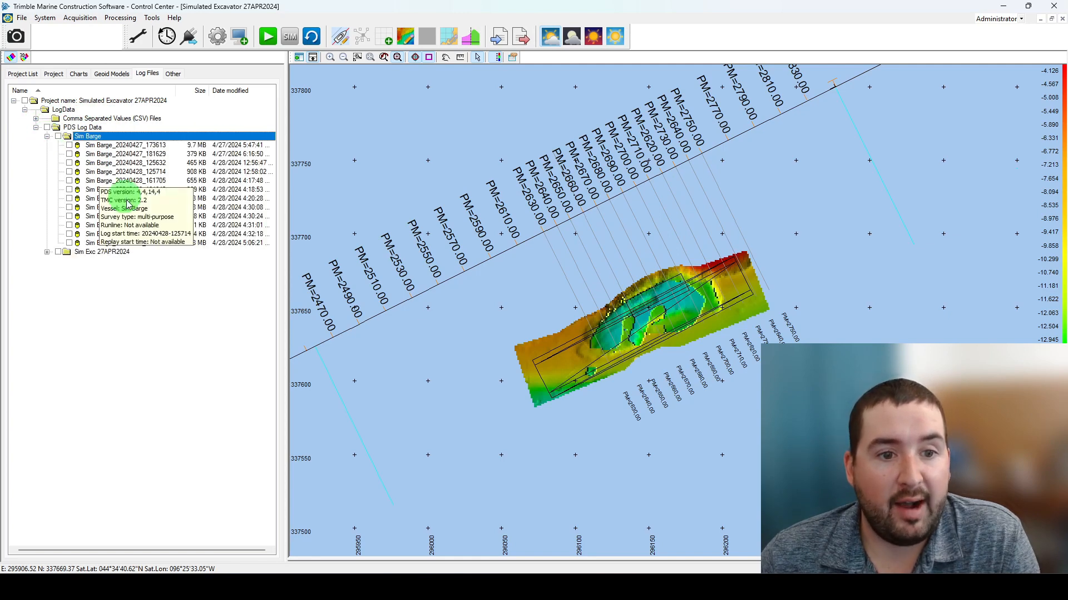
pyautogui.moveTo(245, 213)
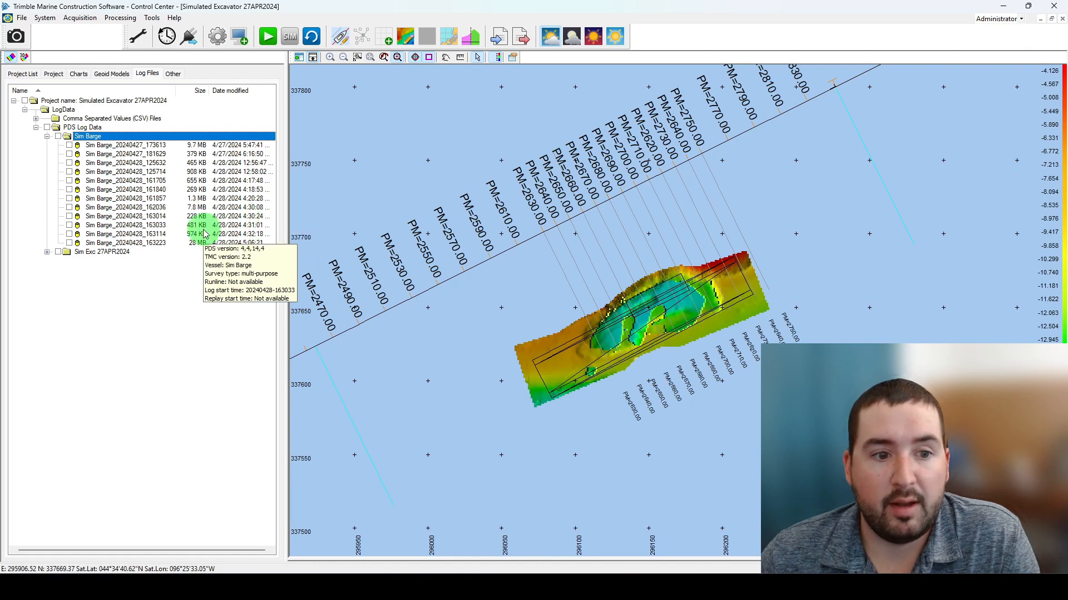
pyautogui.moveTo(177, 235)
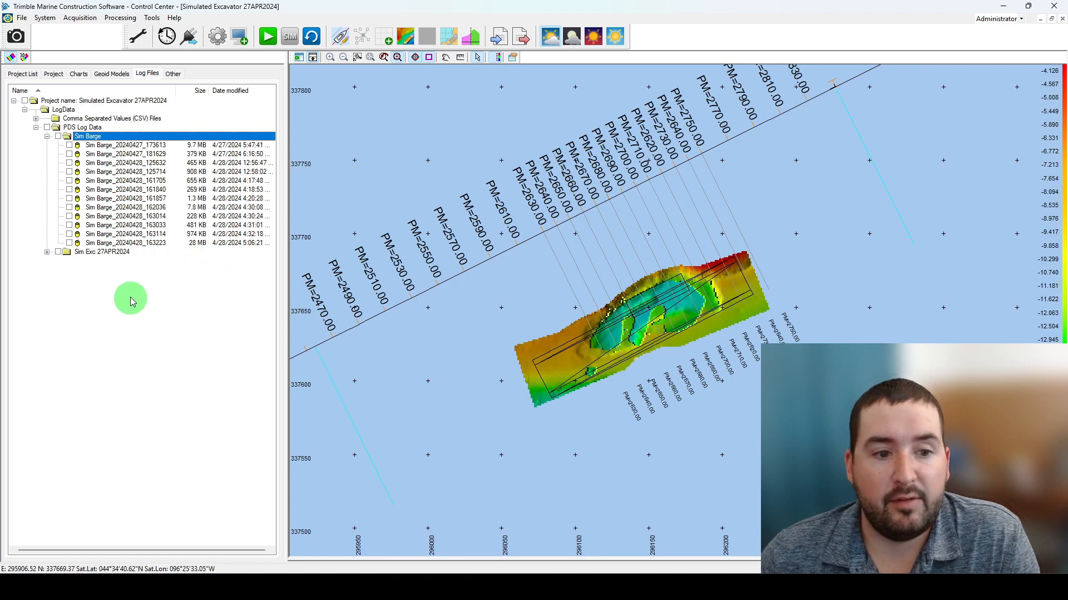
pyautogui.click(47, 252)
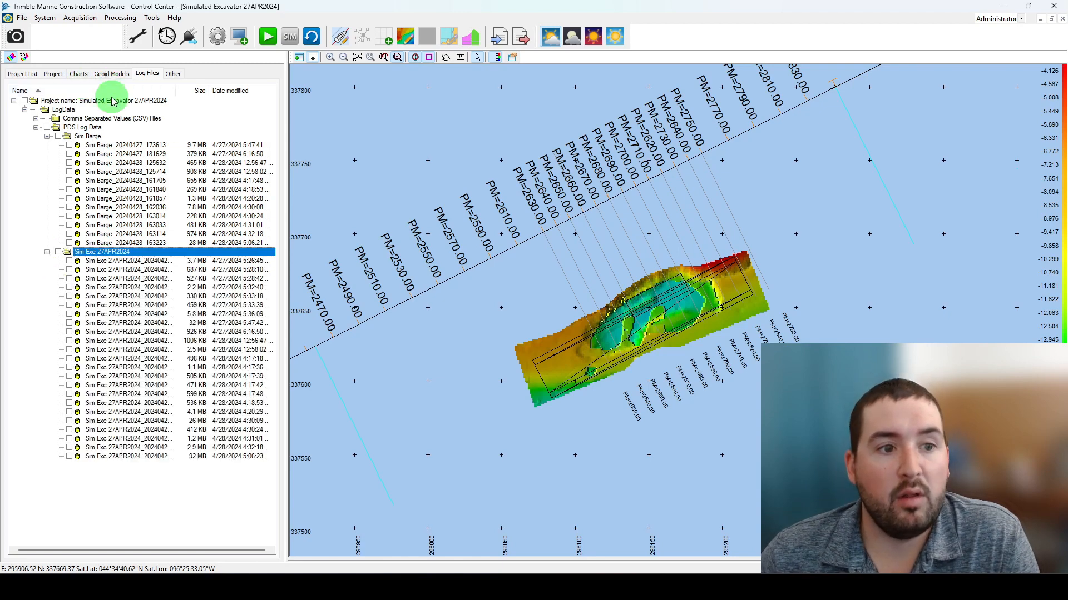
# Hide the GridModel2 grid model, the Design 2 model and the DXF Chart - Multibeam drawing from the plan view.
pyautogui.click(55, 74)
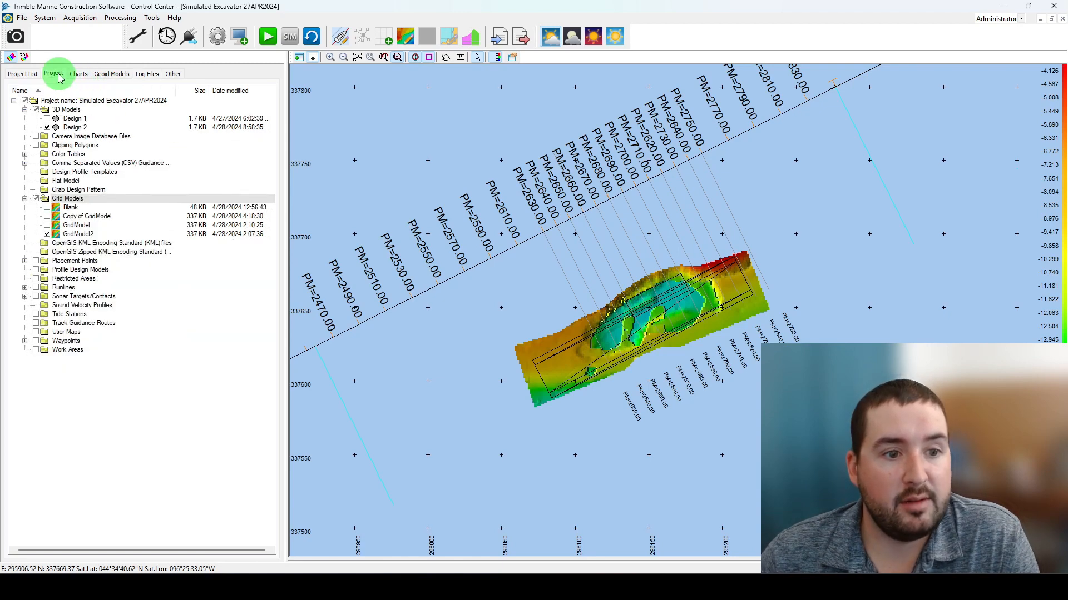
pyautogui.click(47, 234)
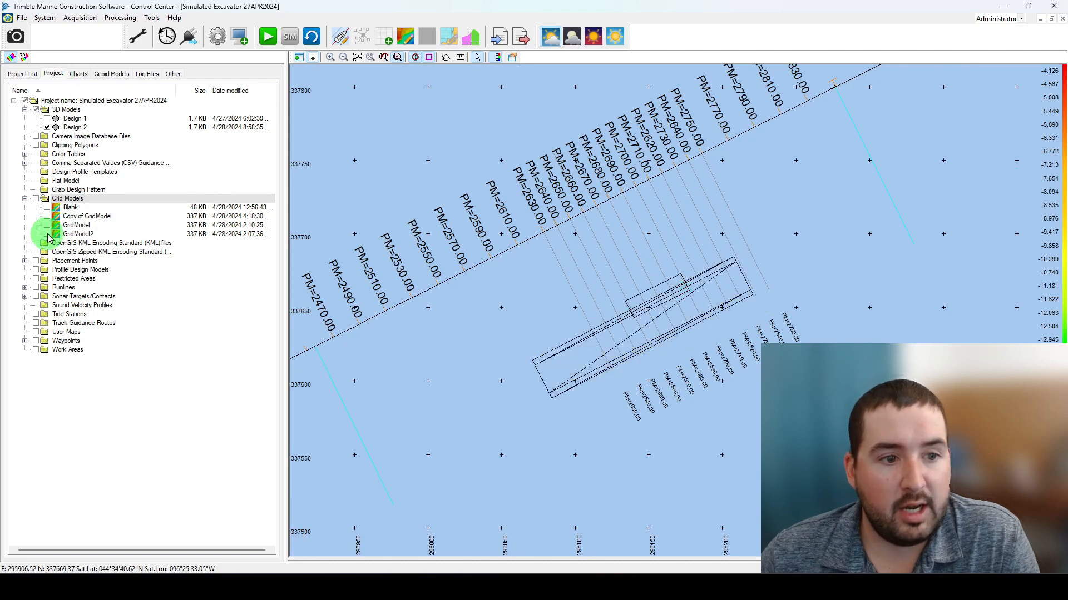
pyautogui.click(47, 128)
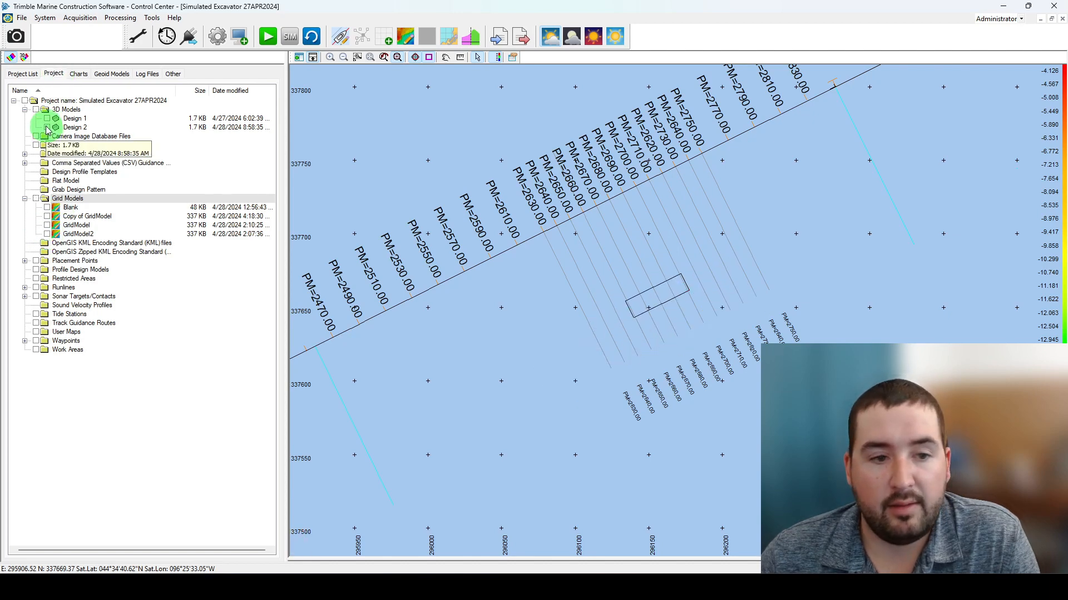
pyautogui.click(79, 74)
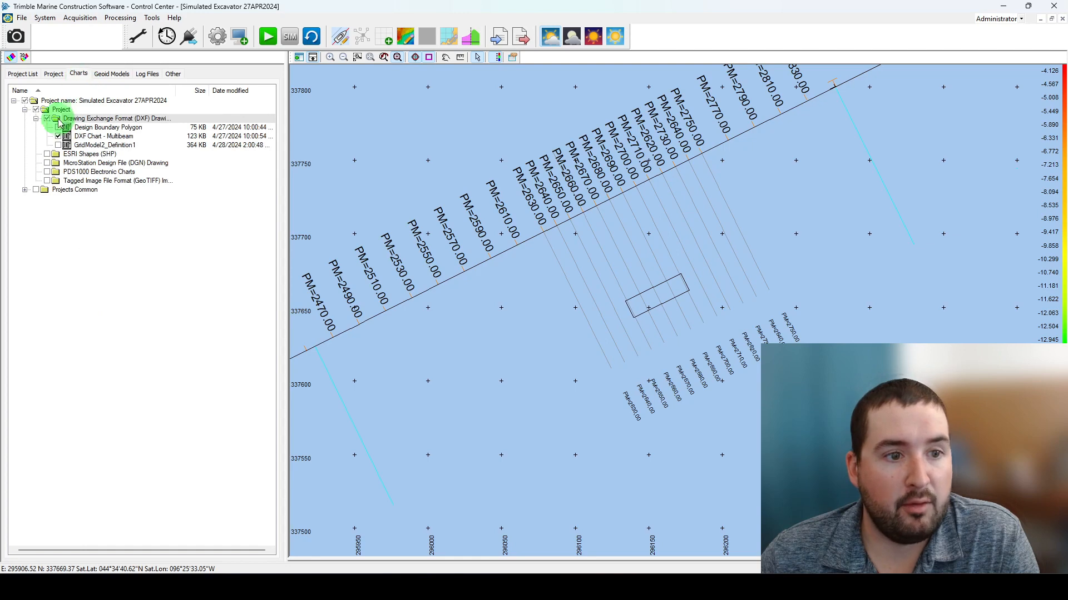
pyautogui.click(58, 136)
pyautogui.click(58, 136)
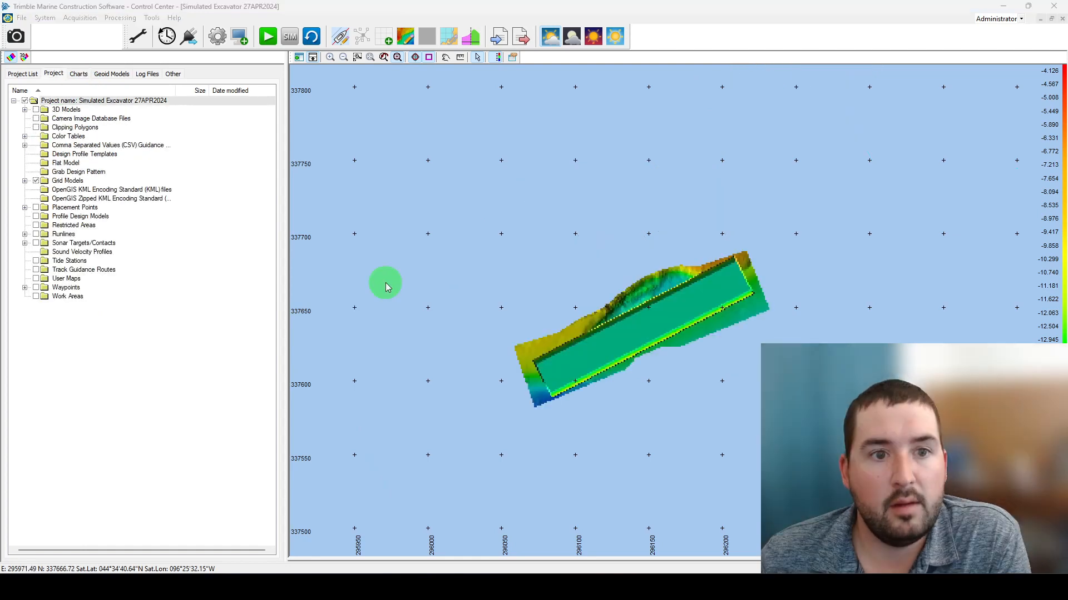
# Open the Simulted Excavator configuration and choose Multi-Purpose Acquisition as its application type.
pyautogui.click(217, 37)
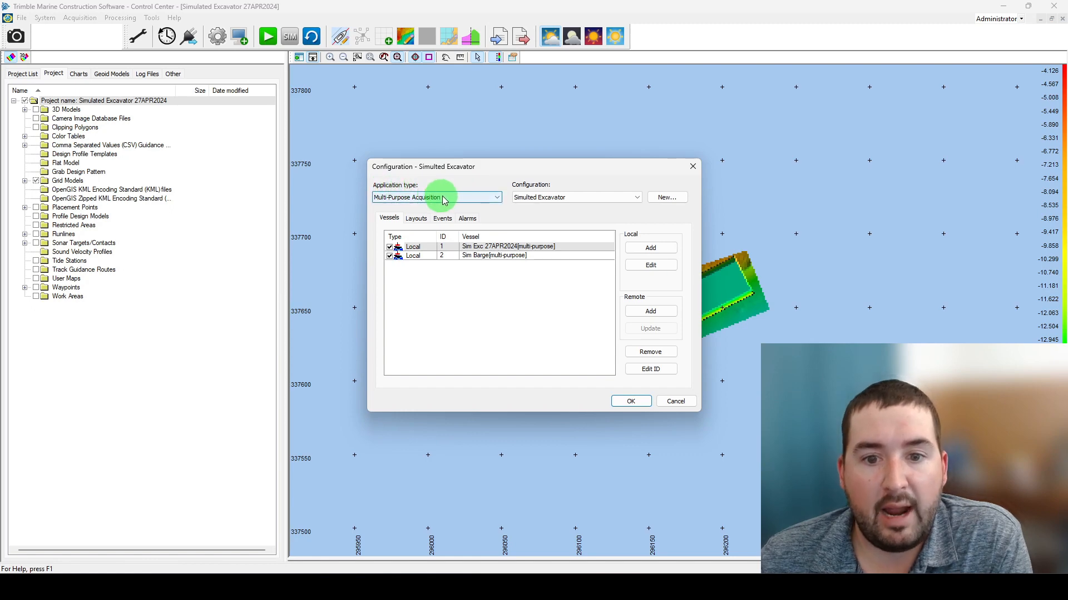
pyautogui.click(492, 200)
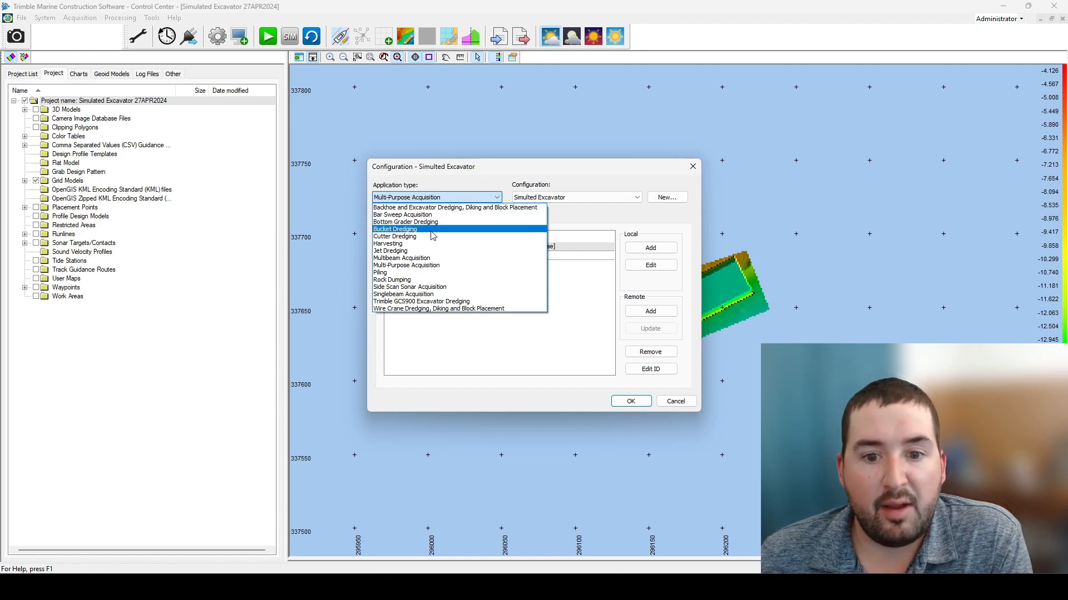
pyautogui.click(432, 265)
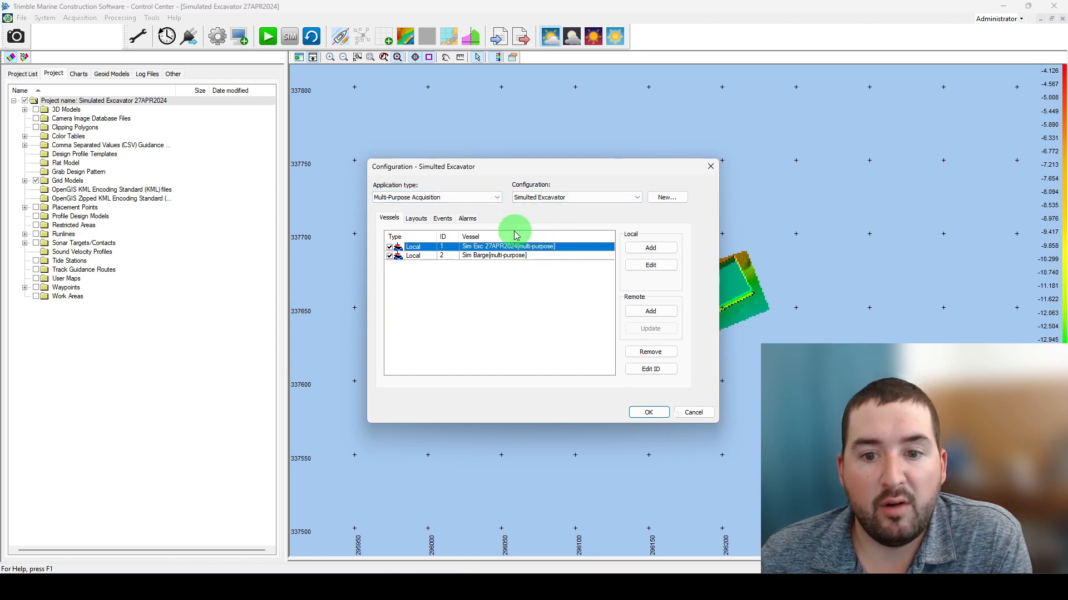
# Review the configuration's layouts, event settings and alarms, returning to its list of vessels.
pyautogui.click(416, 219)
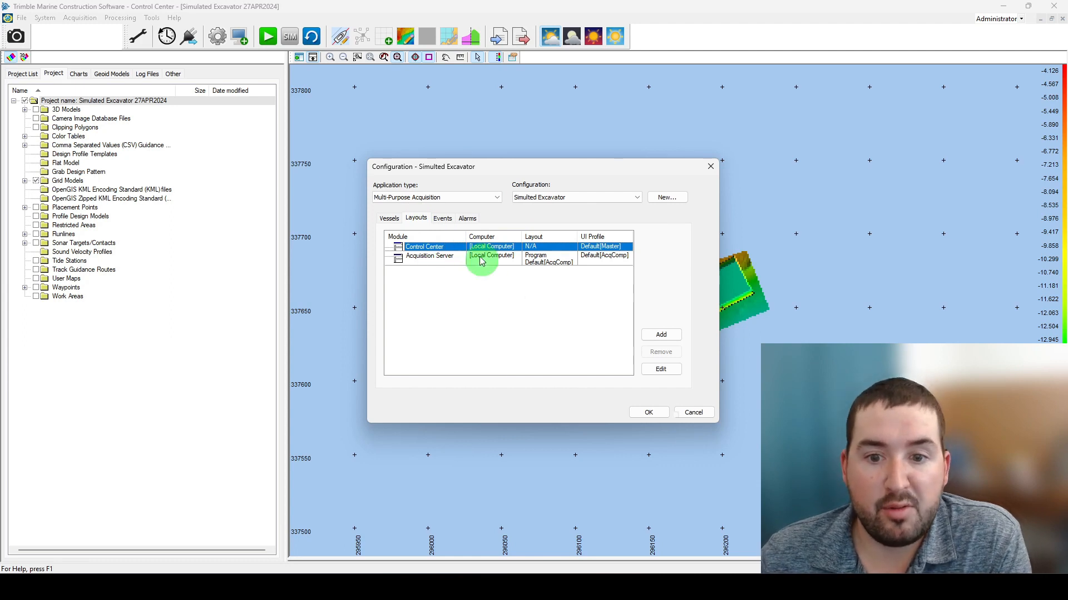
pyautogui.click(444, 219)
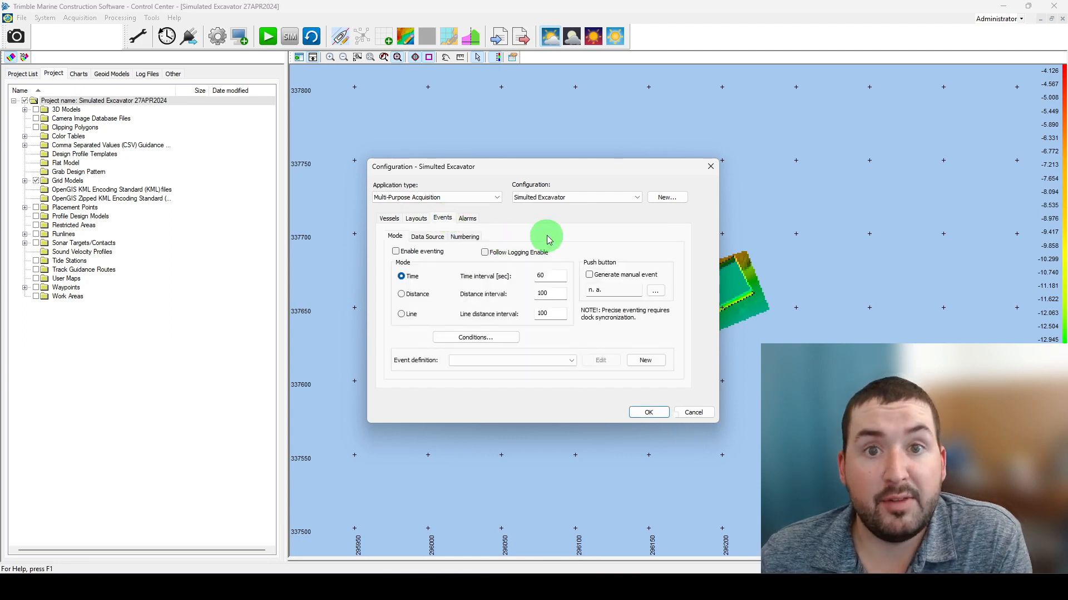
pyautogui.click(472, 219)
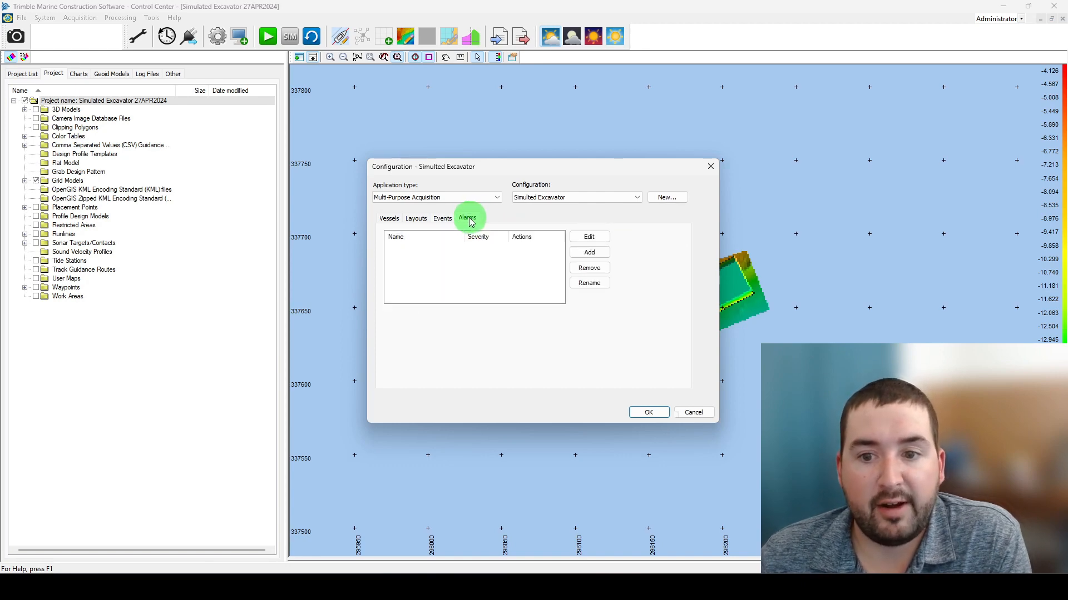
pyautogui.click(397, 222)
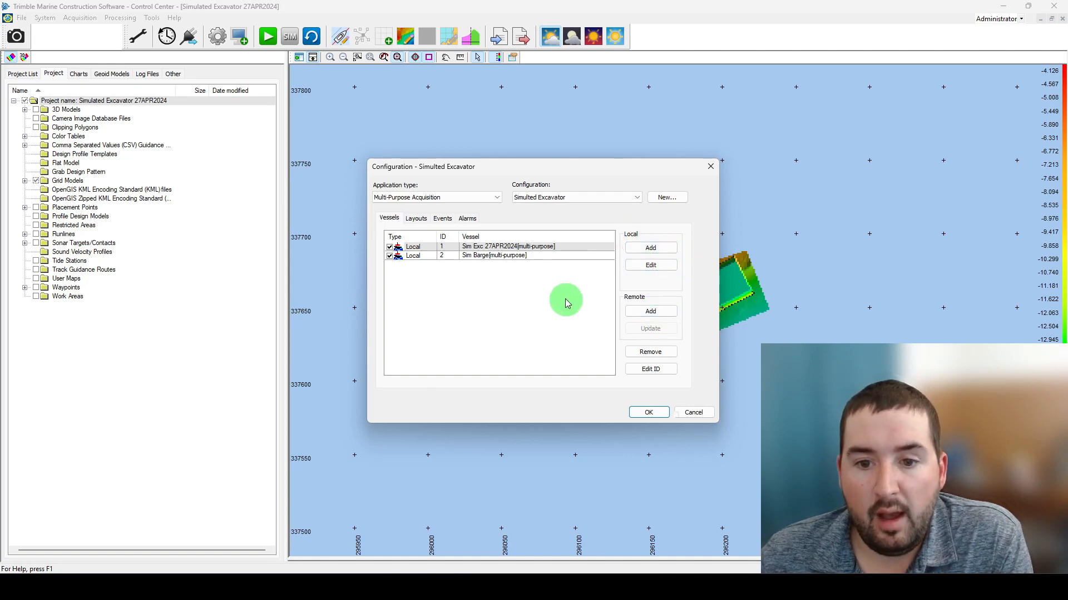
# Open the Sim Exc 27APR2024 vessel for editing and examine its geometry settings.
pyautogui.click(485, 247)
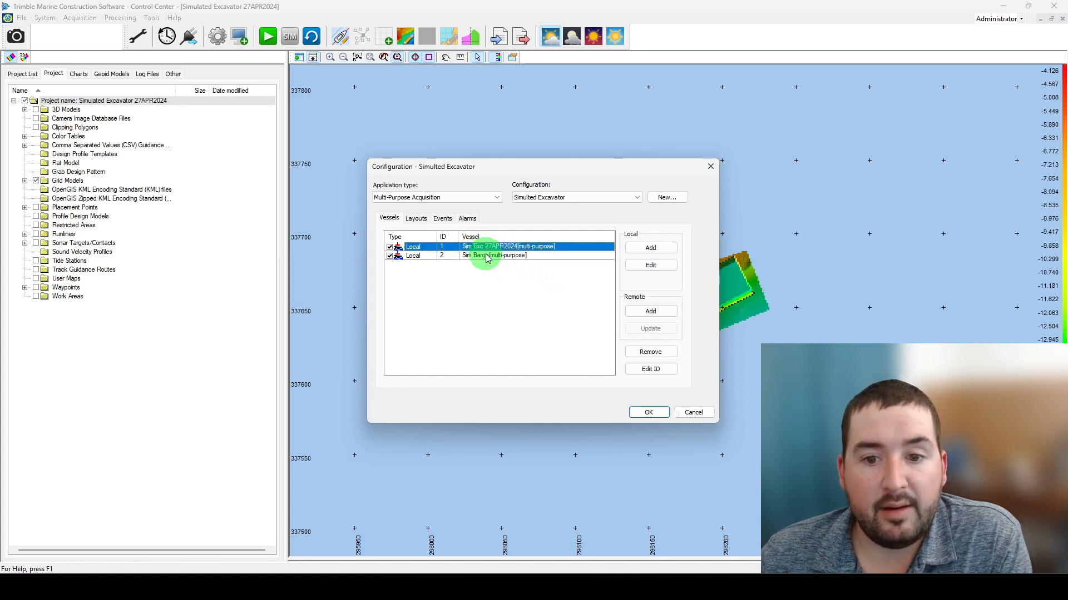
pyautogui.click(487, 256)
pyautogui.click(488, 246)
pyautogui.click(650, 266)
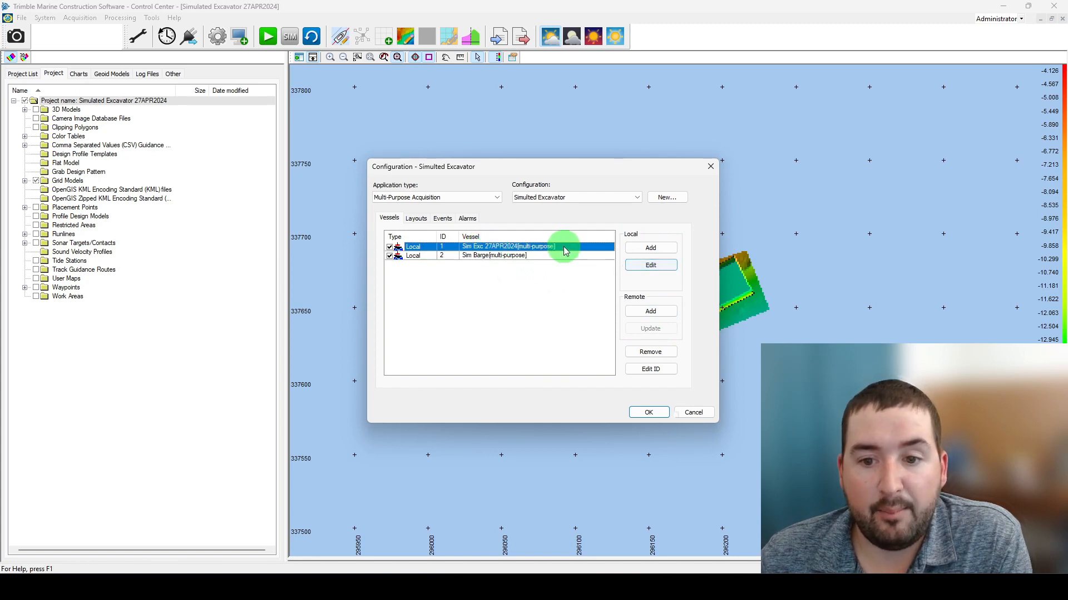
pyautogui.doubleClick(546, 248)
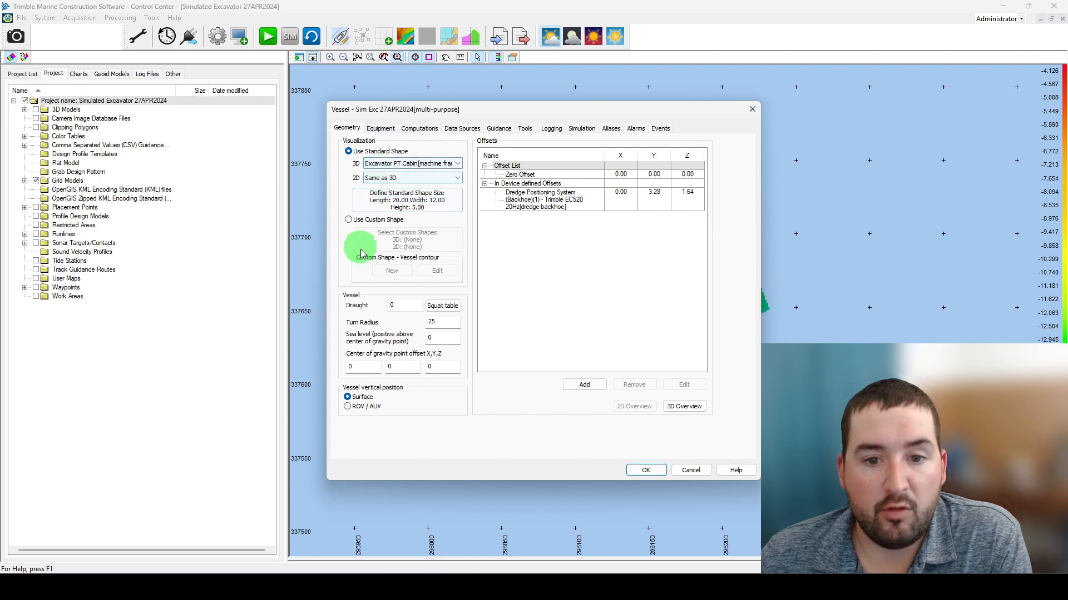
# Browse the vessel's equipment groups and list the device drivers available for Positioning system Geogs.
pyautogui.click(381, 129)
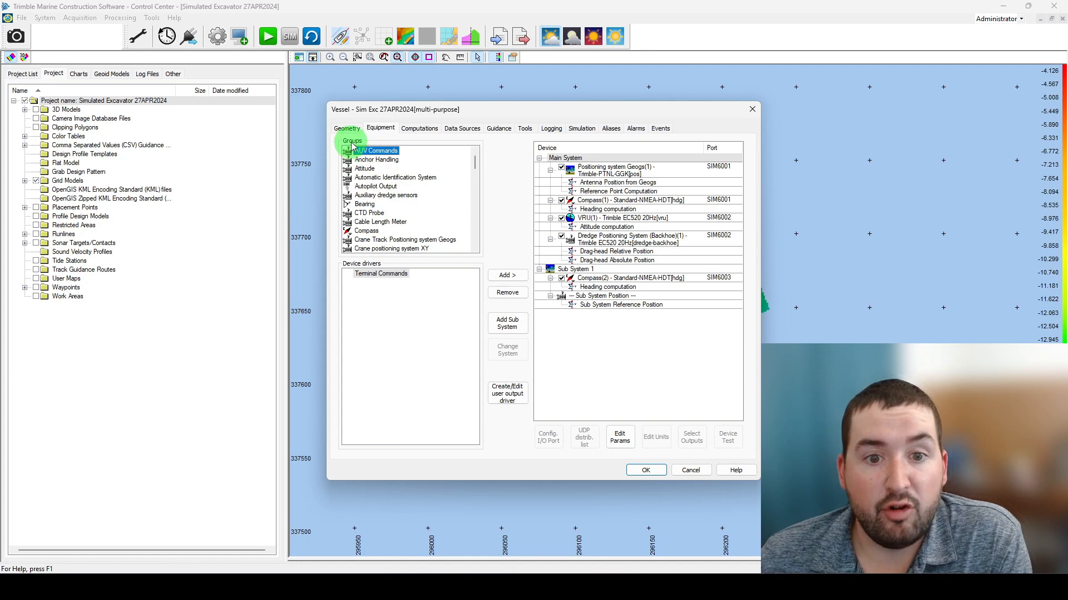
pyautogui.scroll(-2, 409, 186)
pyautogui.scroll(-5, 409, 192)
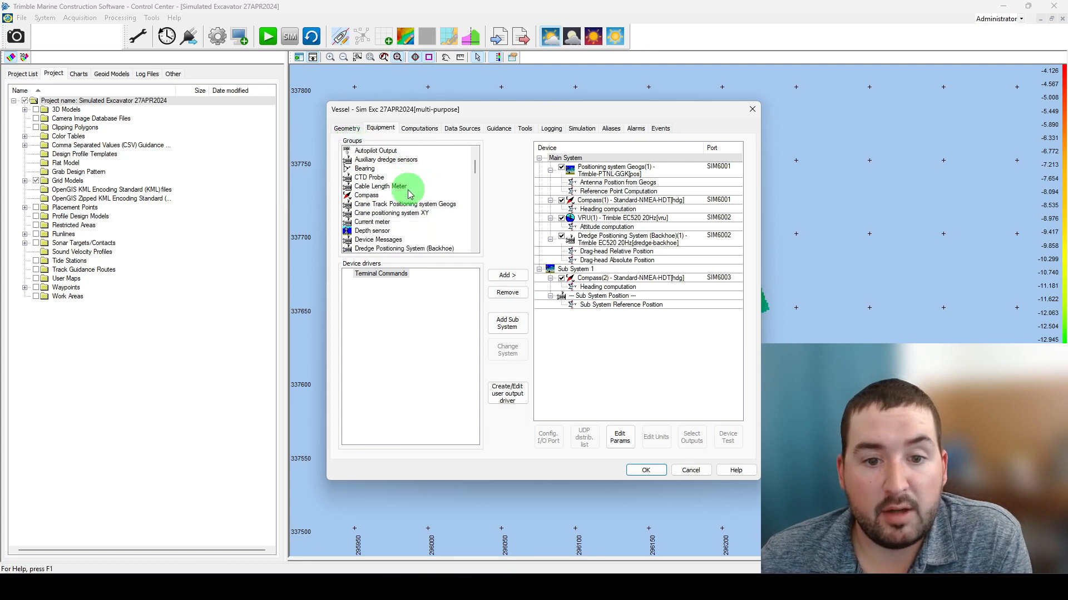
pyautogui.scroll(-10, 410, 197)
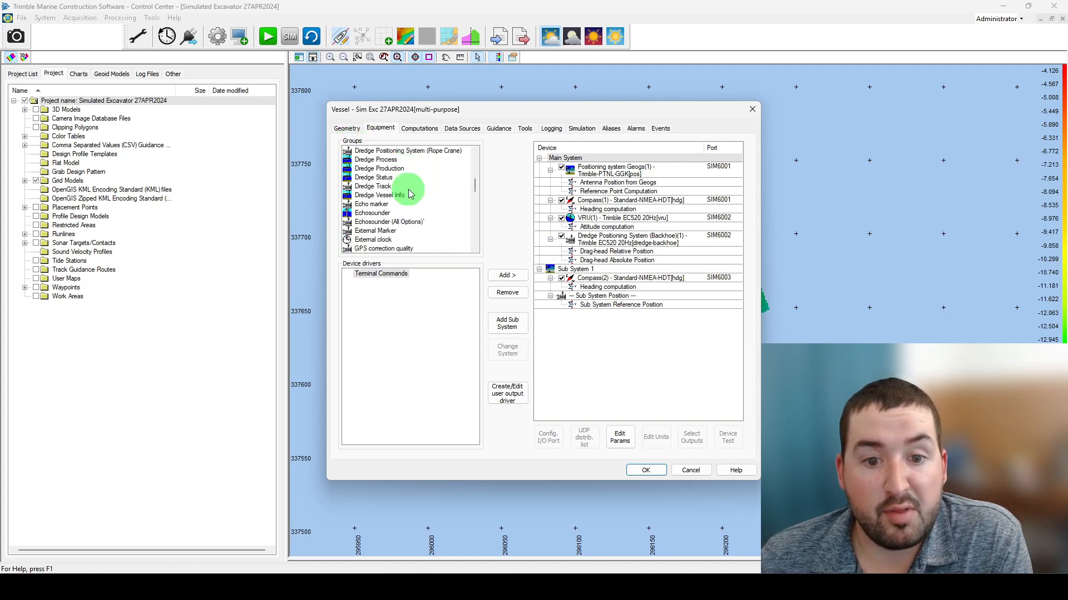
pyautogui.click(412, 205)
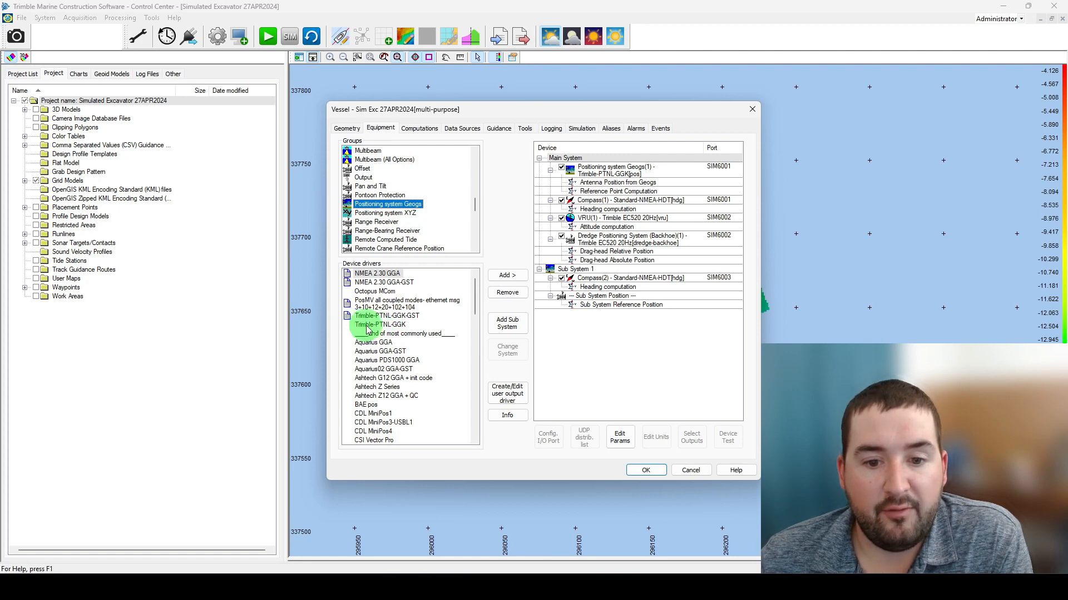
# Add a second Positioning system Geogs device with the Trimble-PTNL-GGK driver and assign it to port SIM6001.
pyautogui.click(395, 326)
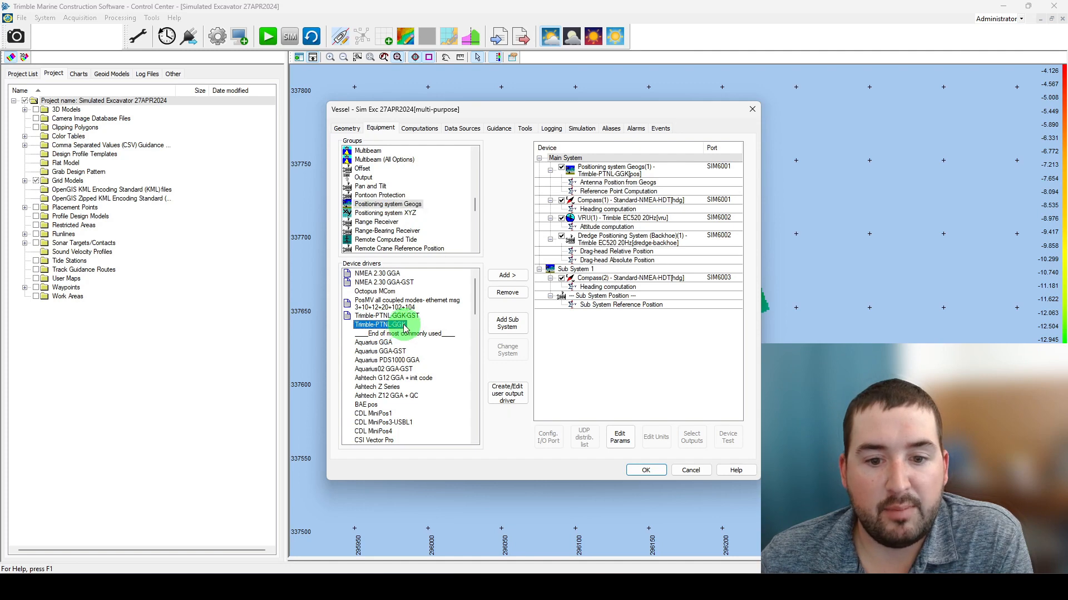
pyautogui.click(507, 276)
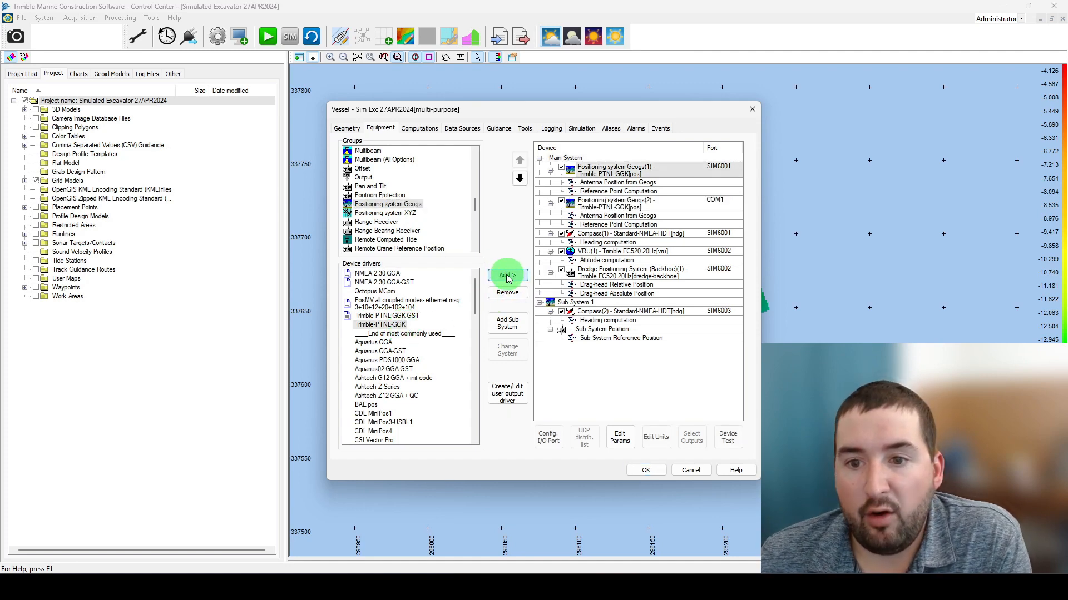
pyautogui.click(616, 205)
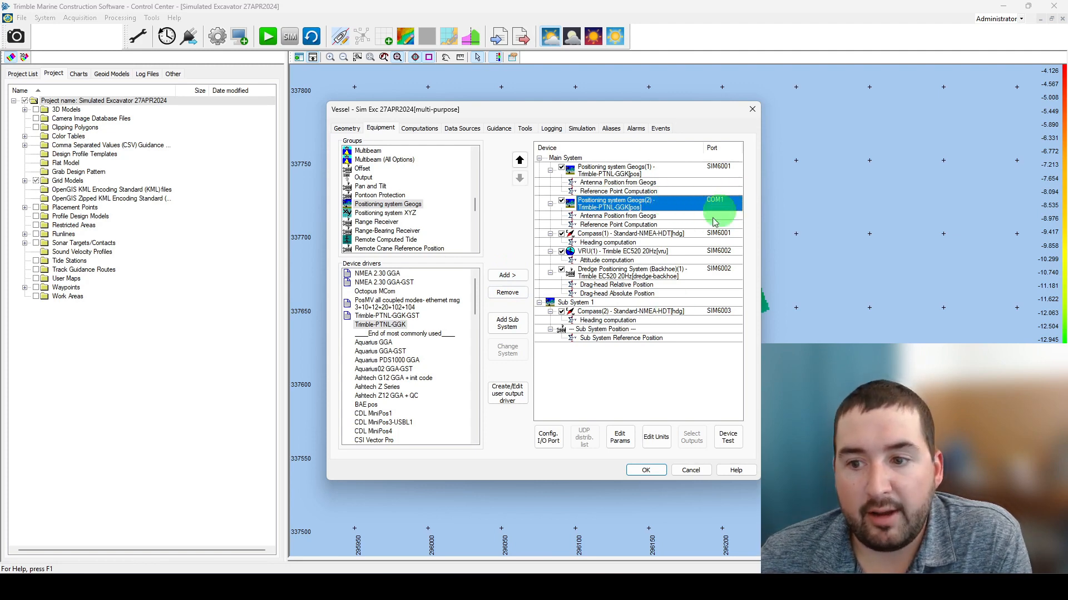
pyautogui.click(556, 447)
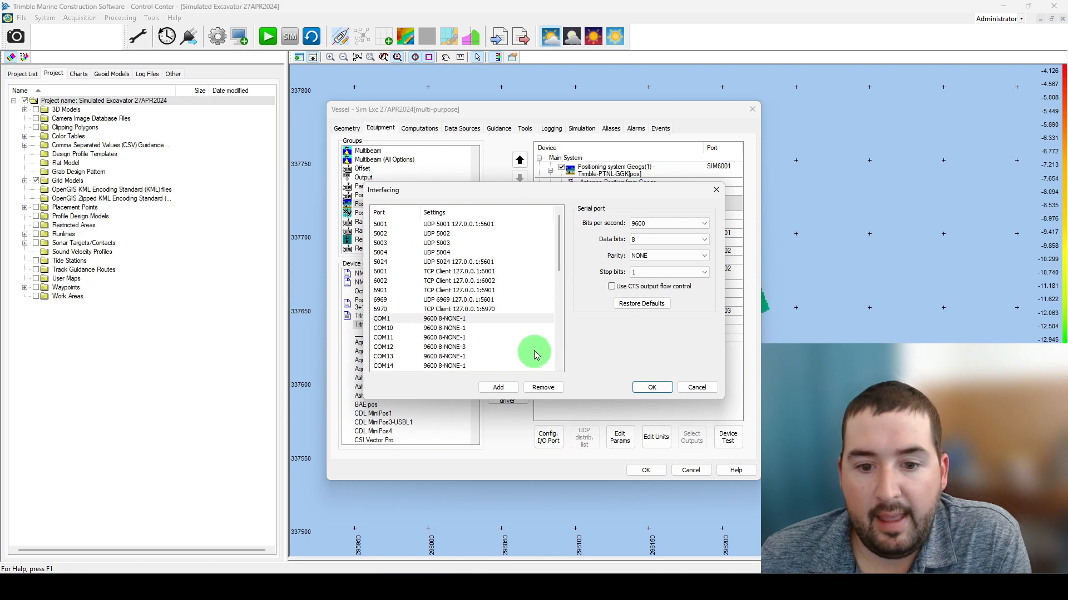
pyautogui.scroll(-5, 484, 328)
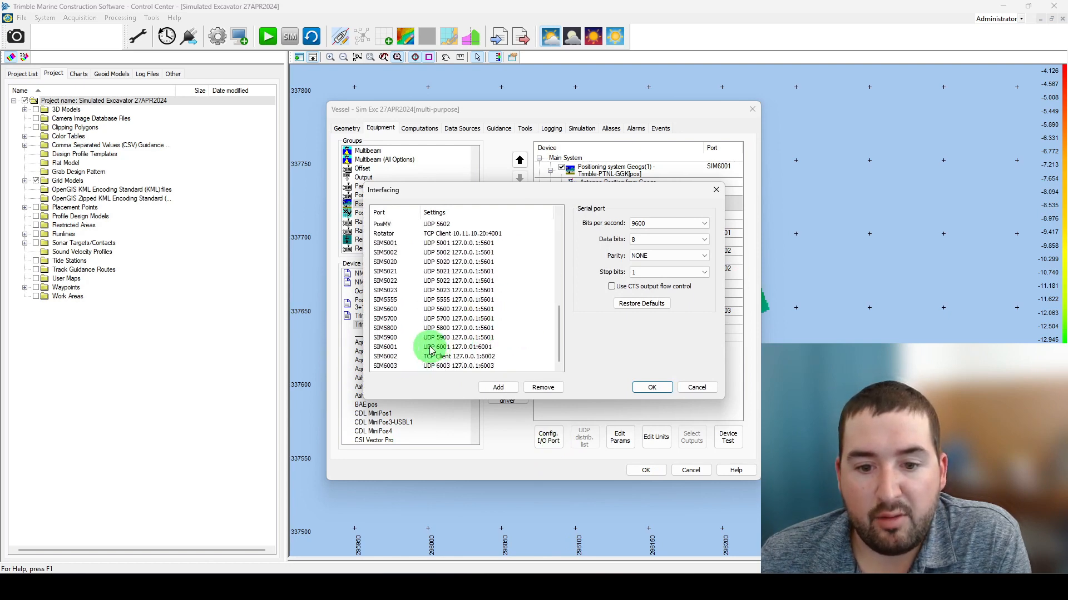
pyautogui.click(431, 348)
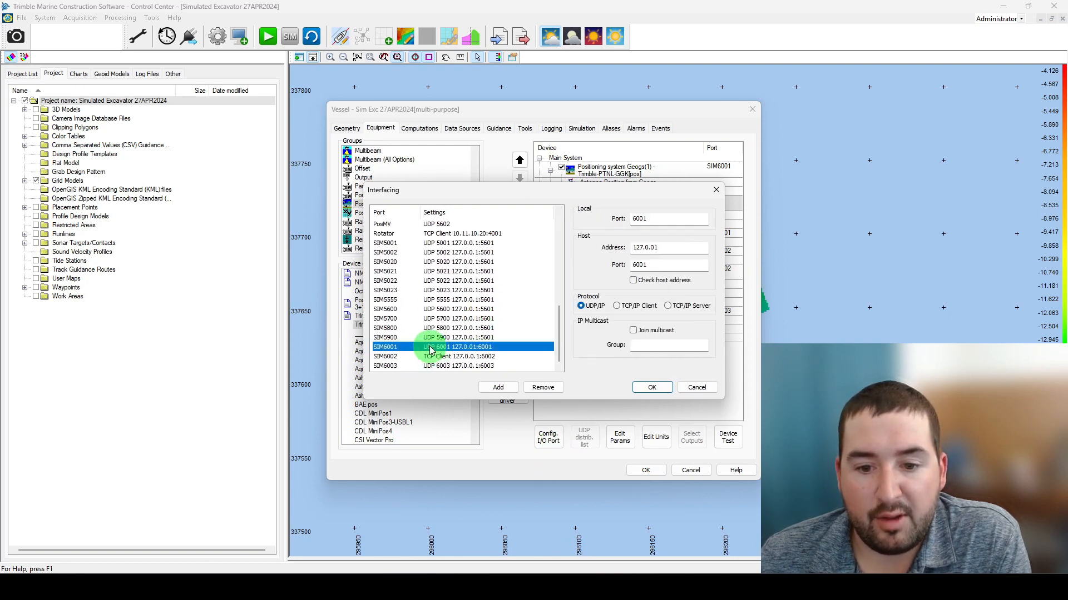
pyautogui.click(650, 387)
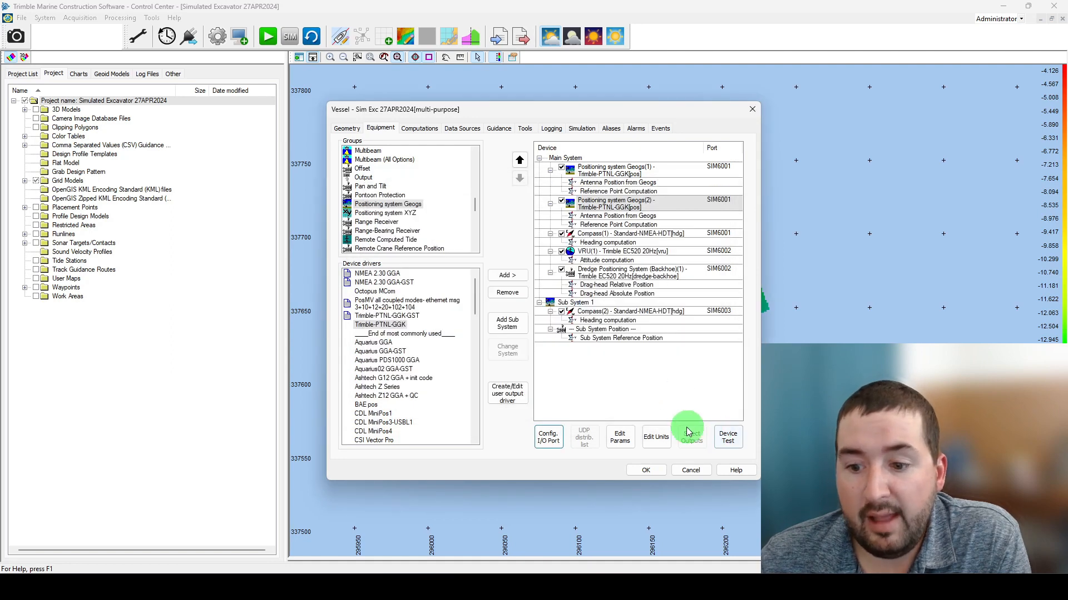
# Run a device test on the second positioning system to inspect its incoming data, and close the test.
pyautogui.click(729, 439)
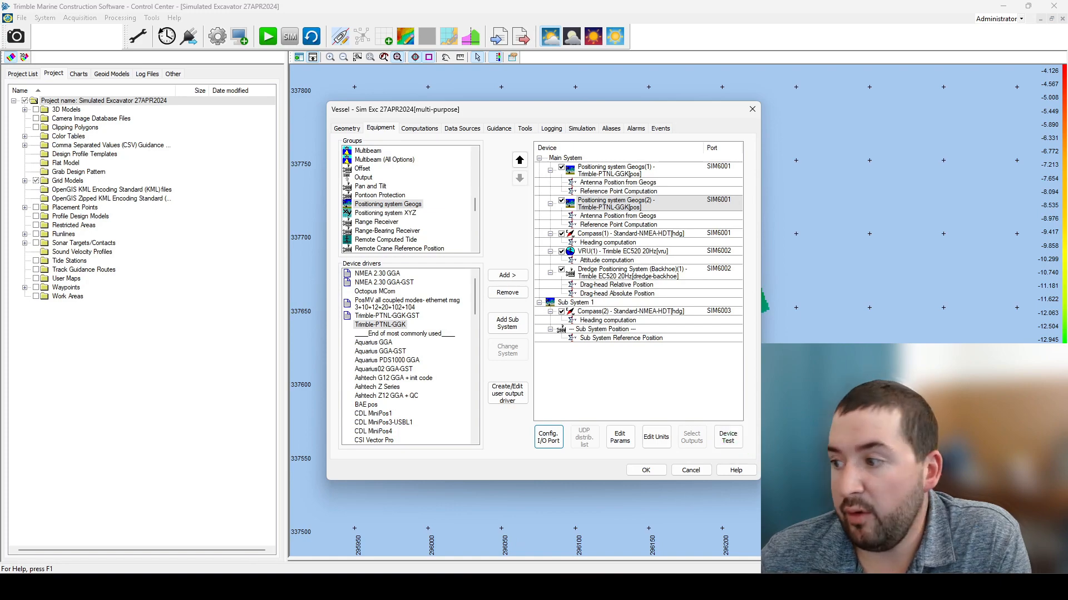
pyautogui.moveTo(478, 259); pyautogui.dragTo(367, 68)
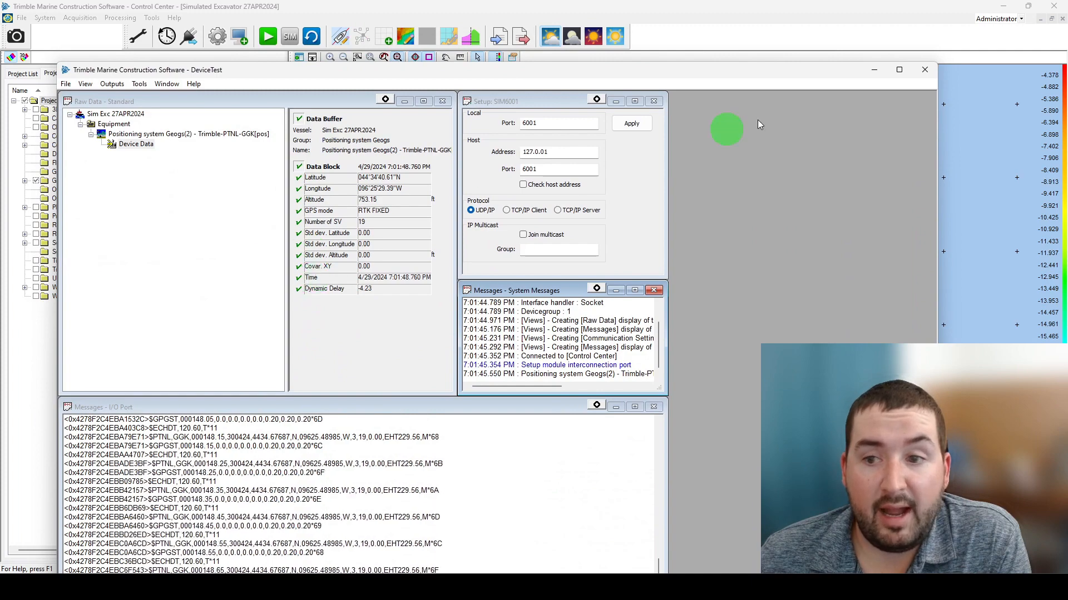
pyautogui.click(923, 71)
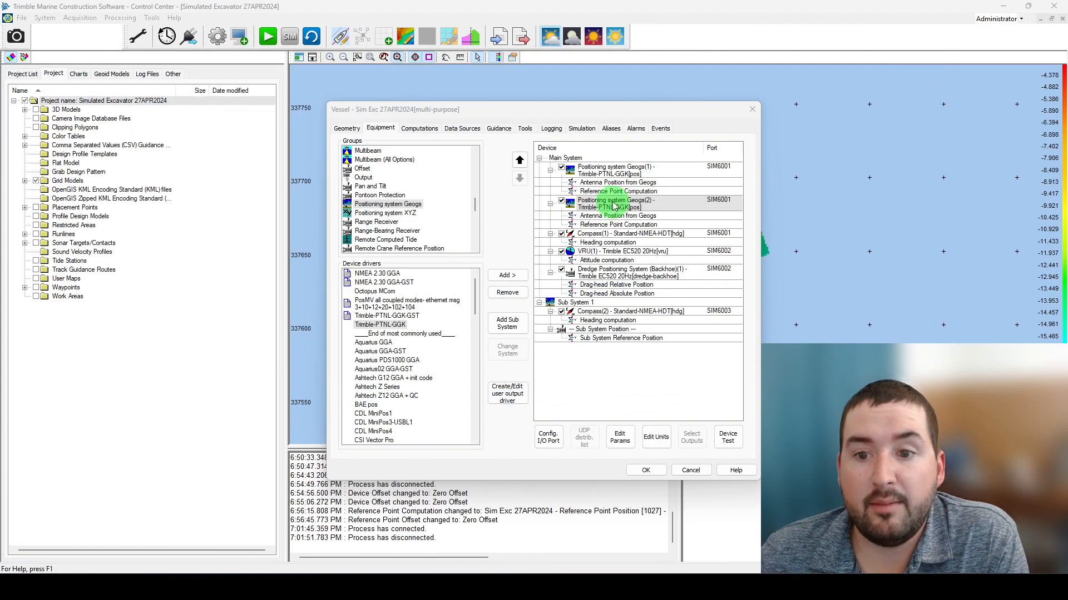
# Examine the second positioning system's parameters, including its device offset and timestamp settings, and accept them.
pyautogui.doubleClick(612, 204)
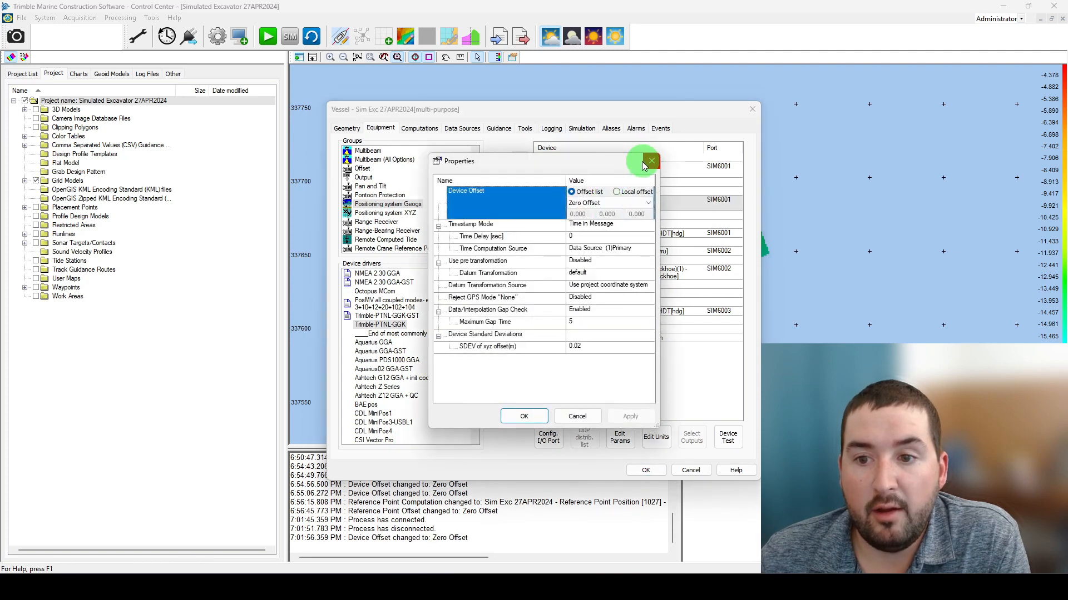
pyautogui.click(650, 161)
pyautogui.click(619, 439)
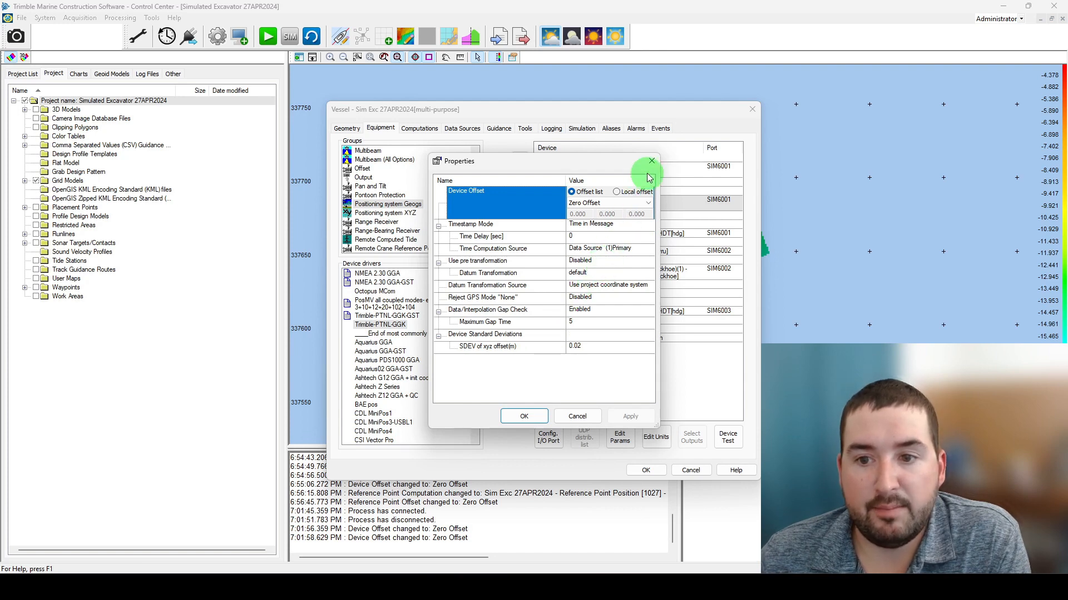
pyautogui.click(523, 417)
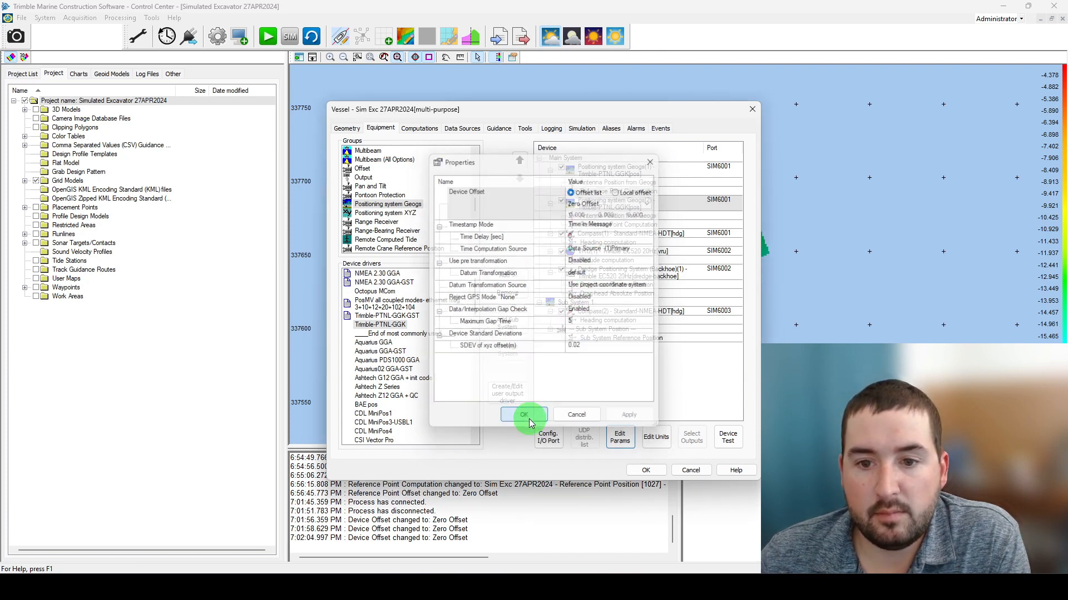
# Review the vessel's computations and browse the available advanced computations.
pyautogui.click(423, 127)
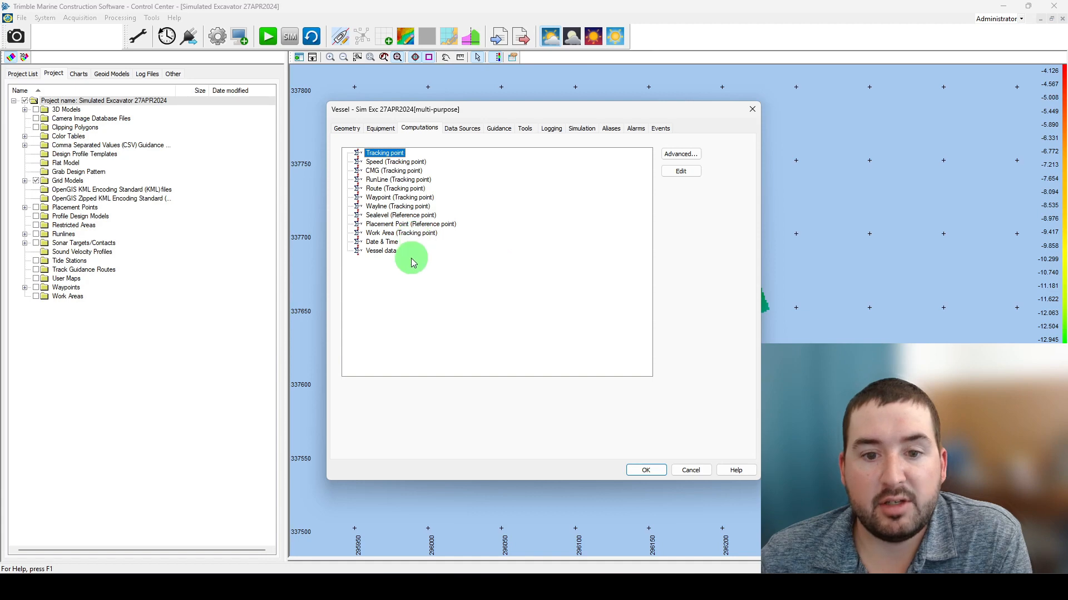
pyautogui.click(693, 158)
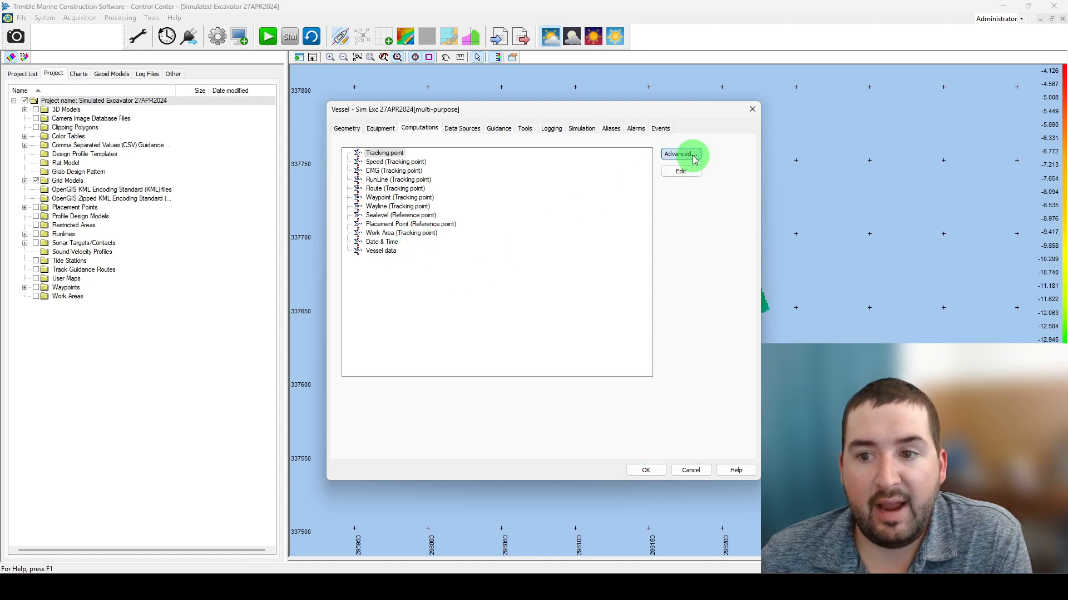
pyautogui.scroll(-1, 416, 278)
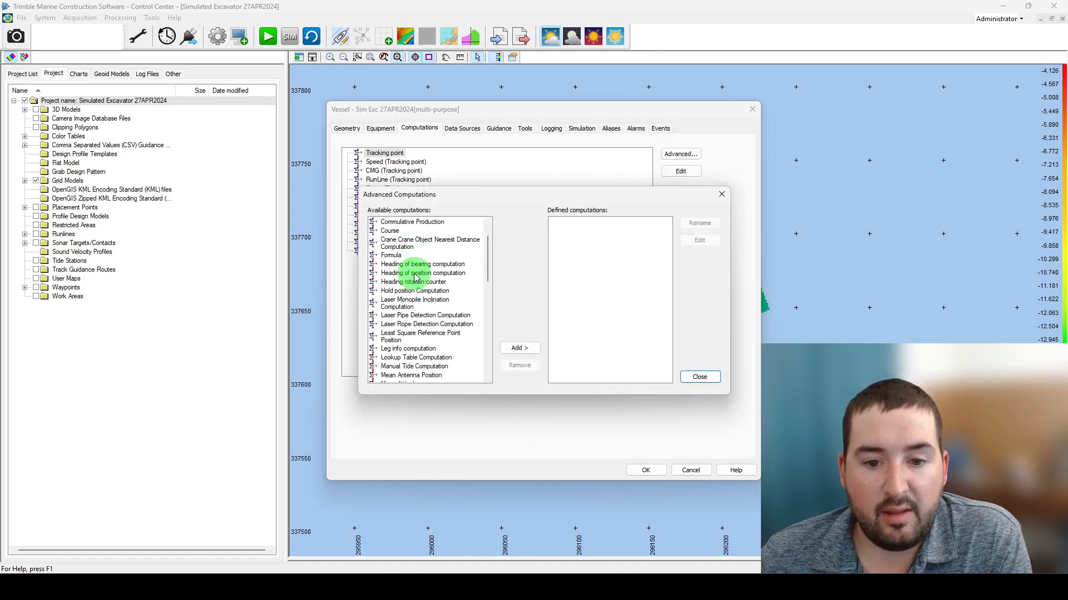
pyautogui.scroll(-7, 416, 278)
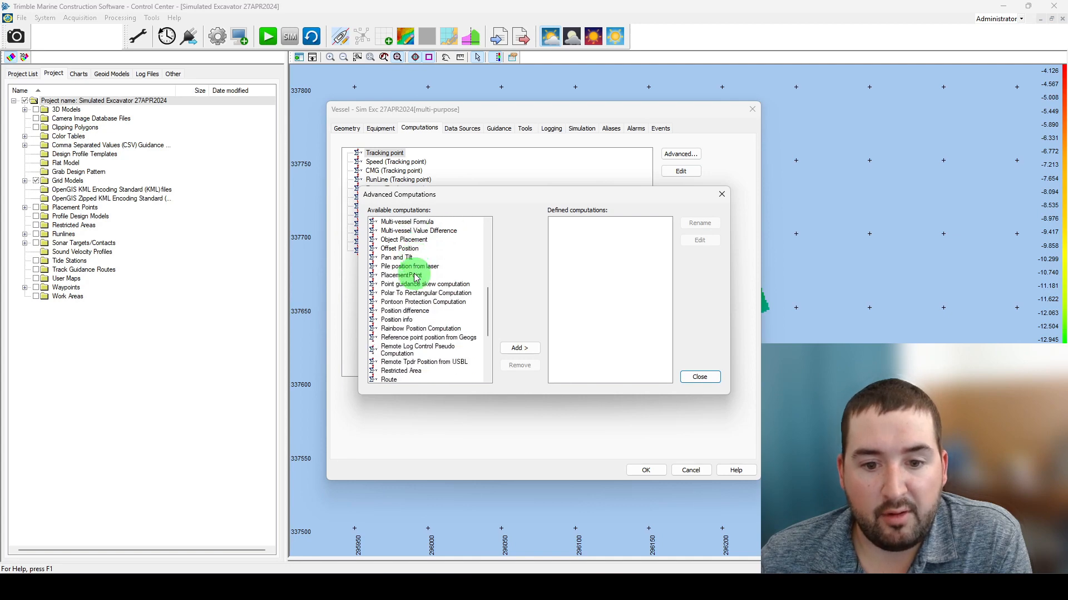
pyautogui.scroll(-4, 416, 278)
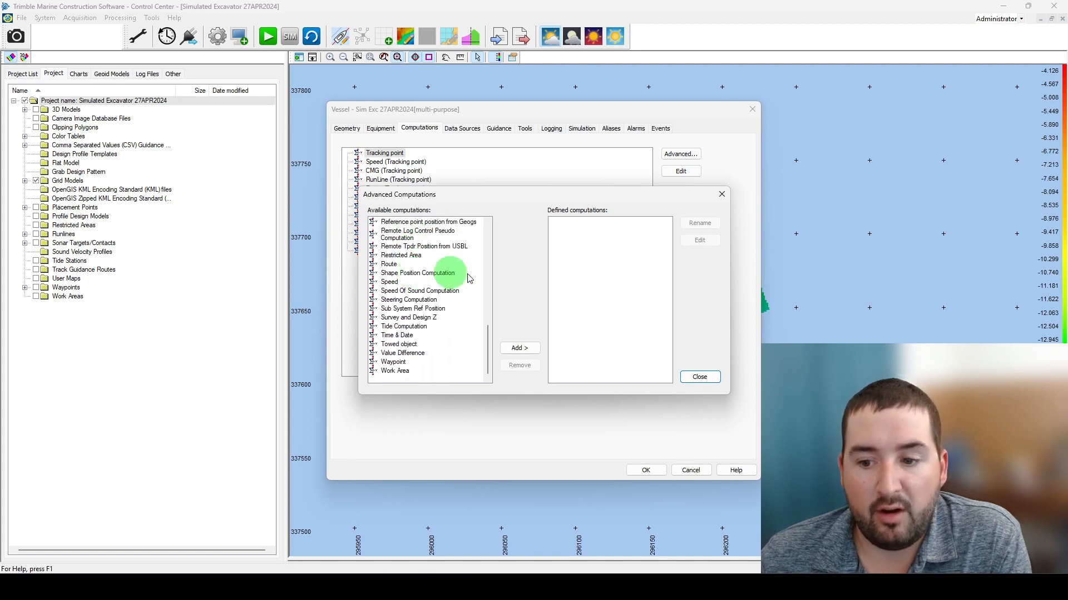
pyautogui.click(700, 377)
# Review the vessel's guidance, tools, logging, alarm and event settings.
pyautogui.click(504, 129)
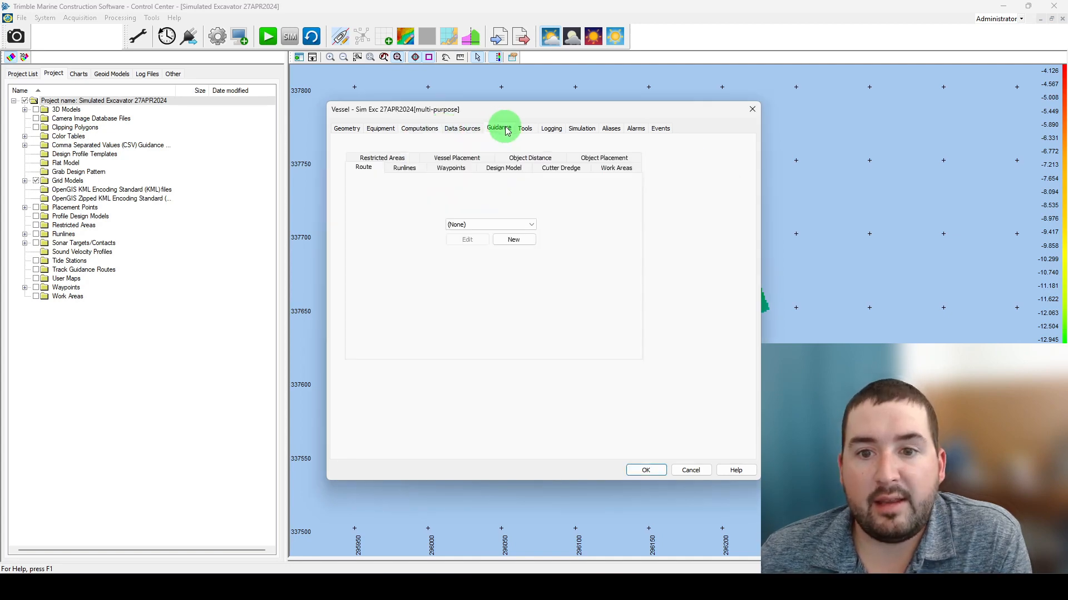
pyautogui.click(524, 129)
pyautogui.click(558, 130)
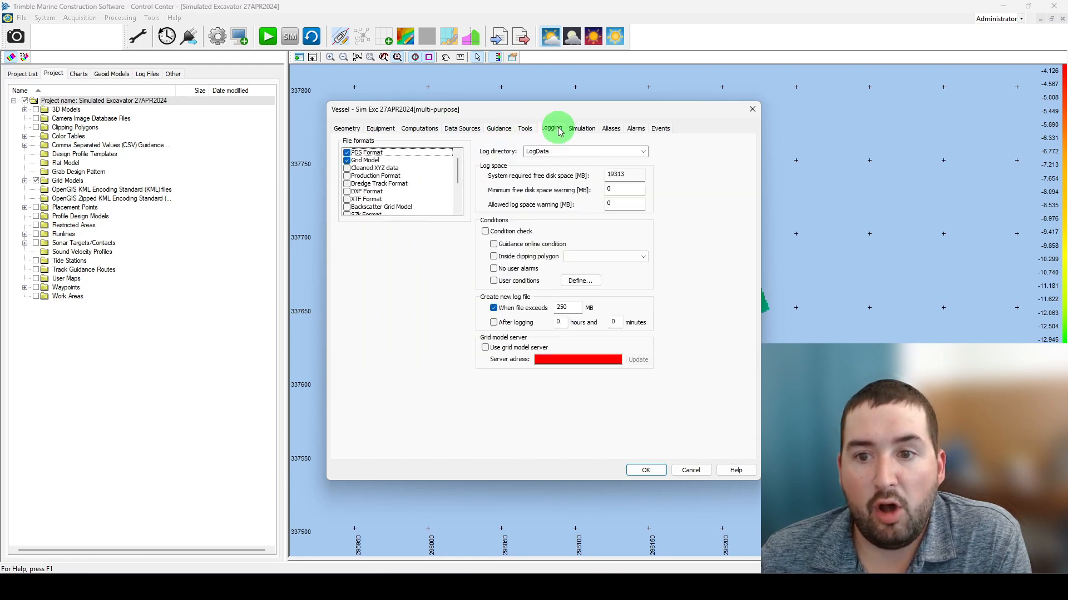
pyautogui.click(636, 129)
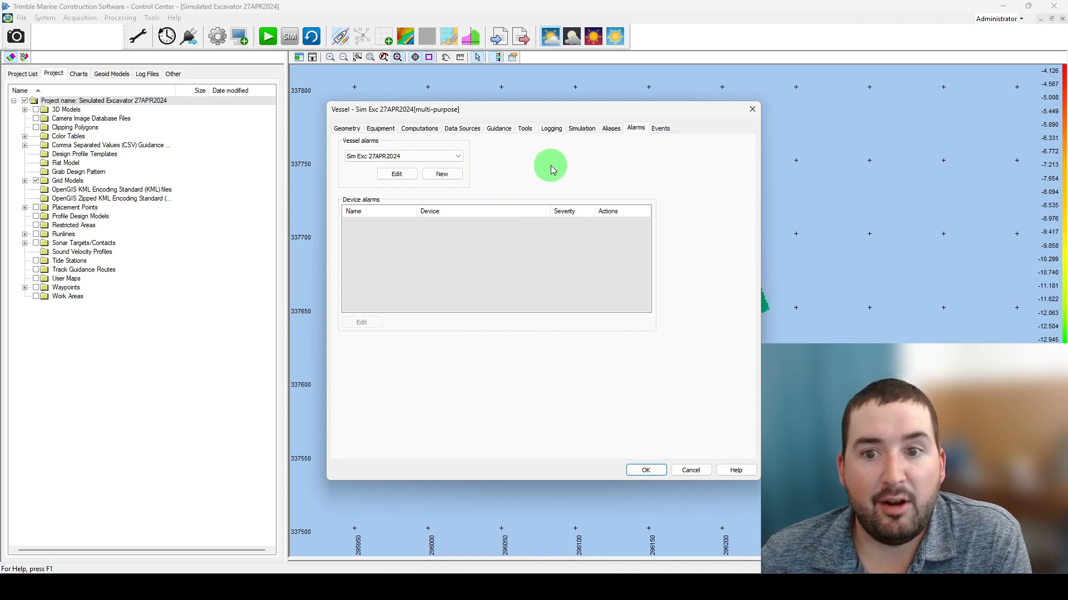
pyautogui.click(661, 129)
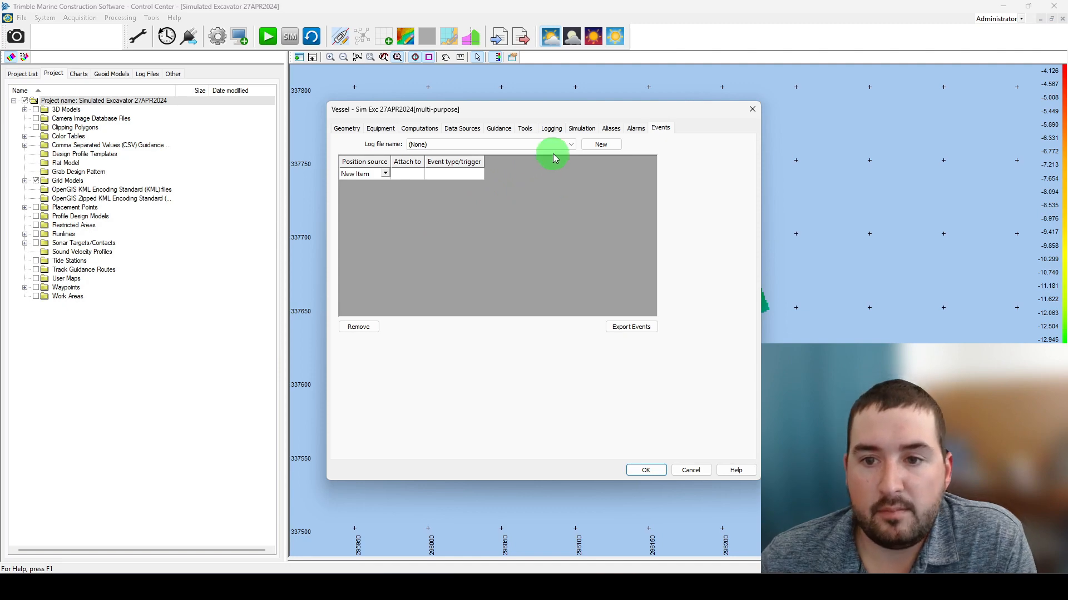
# Set the alias of the first positioning system in the Main System to "GNSS Reciever" and save the vessel.
pyautogui.click(611, 129)
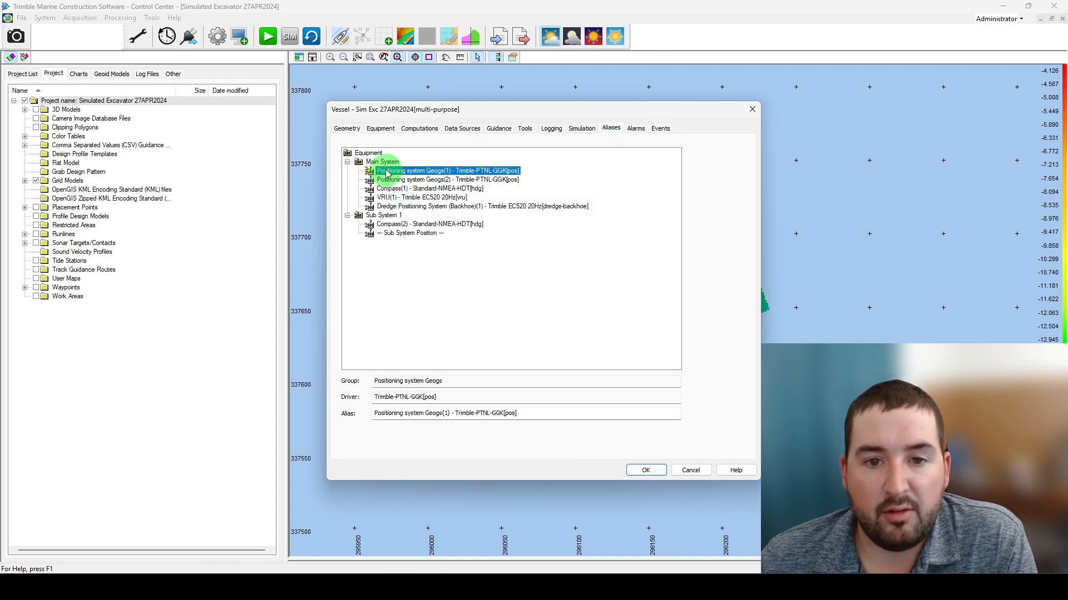
pyautogui.click(383, 129)
pyautogui.click(621, 174)
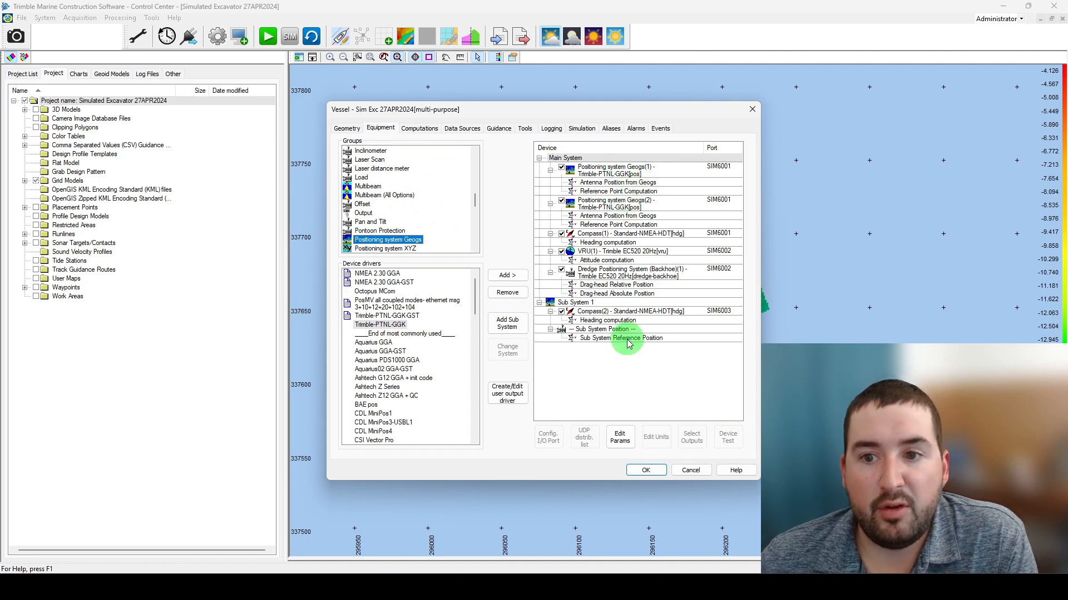
pyautogui.click(611, 129)
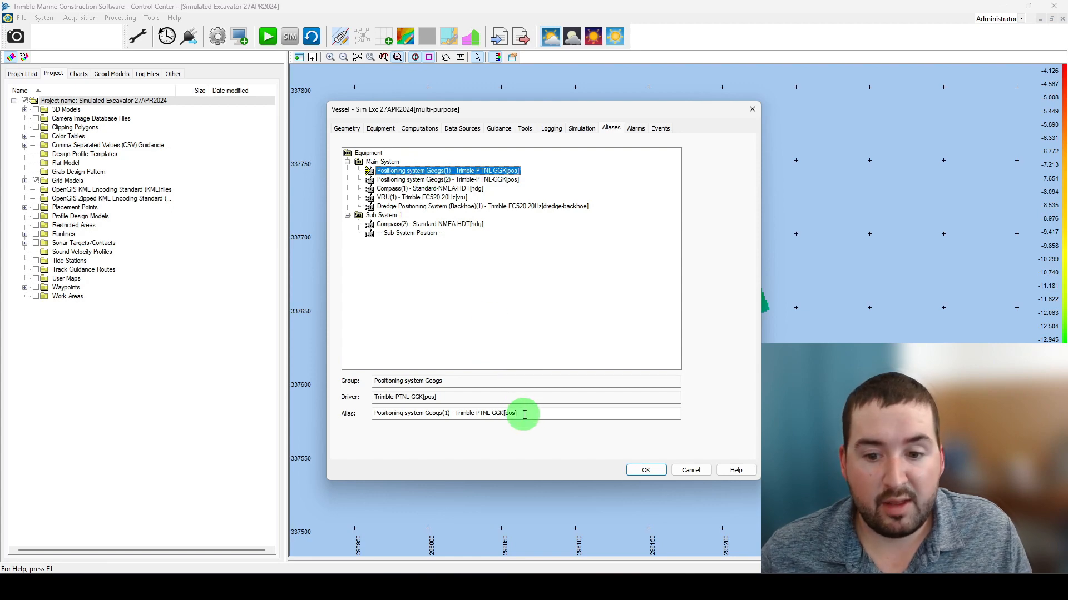
pyautogui.moveTo(525, 413); pyautogui.dragTo(362, 403)
pyautogui.write('GNSS Reciever')
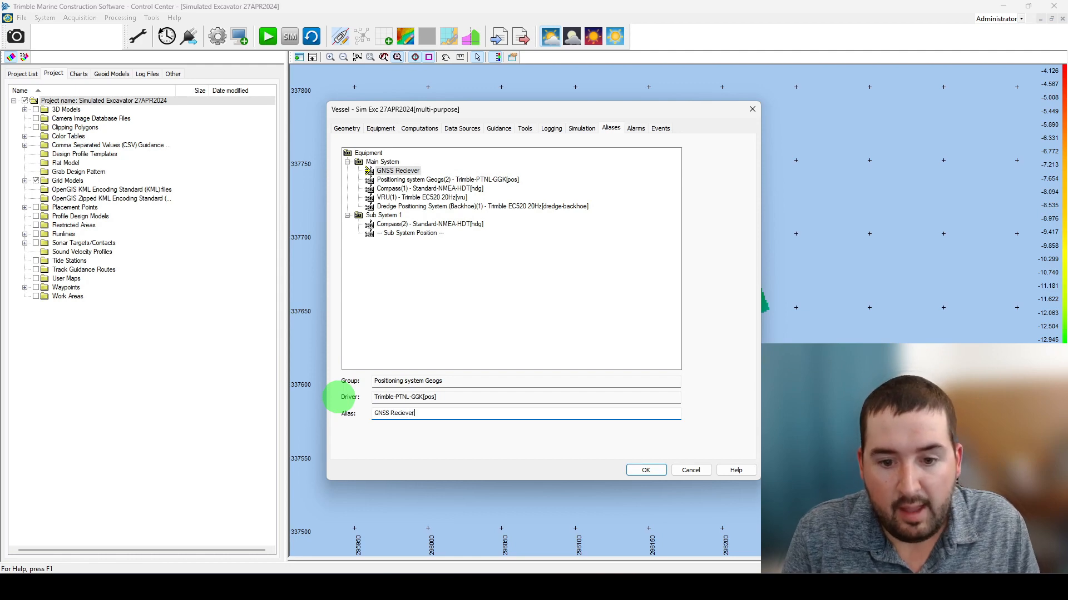
pyautogui.press('Return')
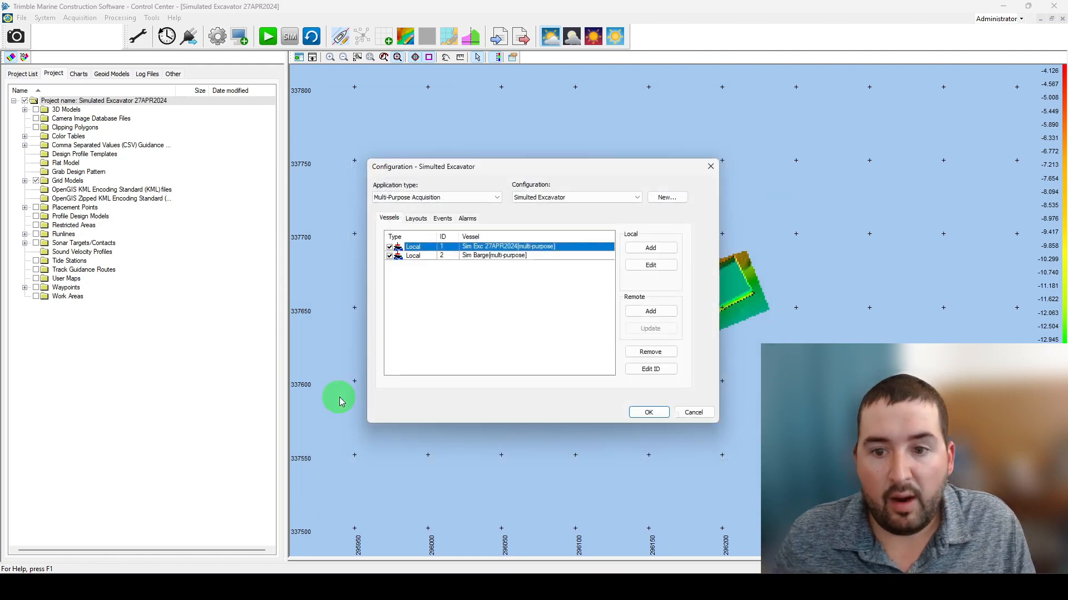
# Check the renamed receiver in the Sim Exc 27APR2024 vessel's equipment list and save the Simulted Excavator configuration.
pyautogui.doubleClick(476, 248)
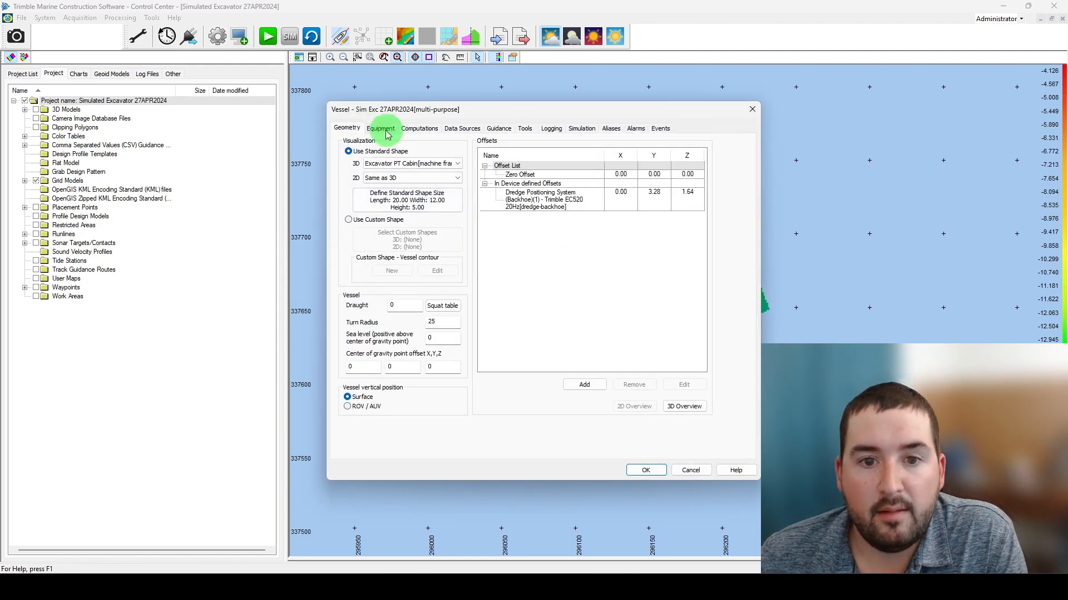
pyautogui.click(381, 129)
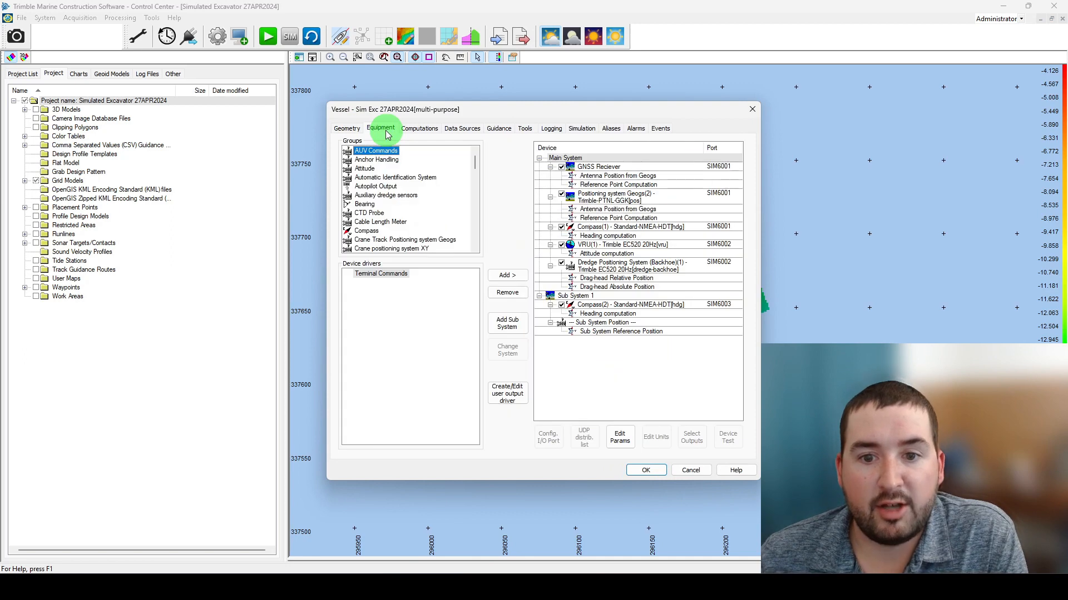
pyautogui.click(634, 168)
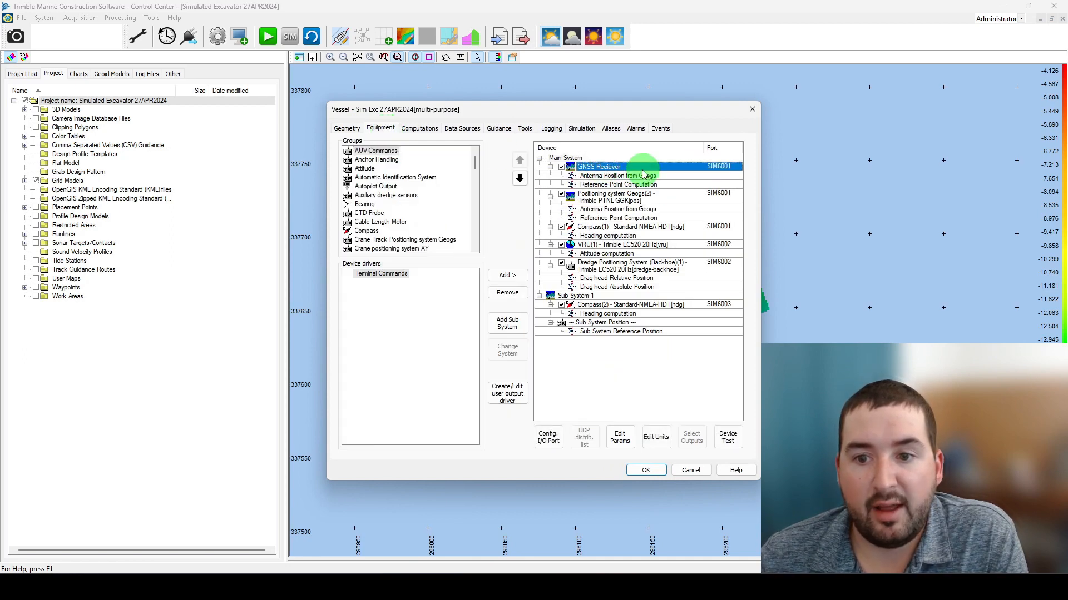
pyautogui.click(646, 470)
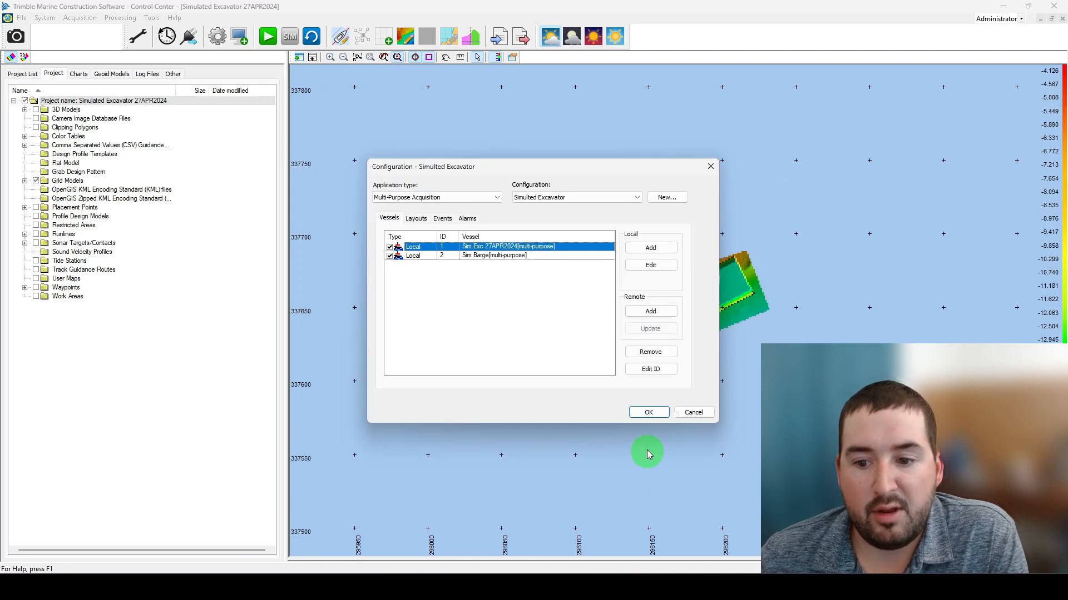
pyautogui.click(650, 413)
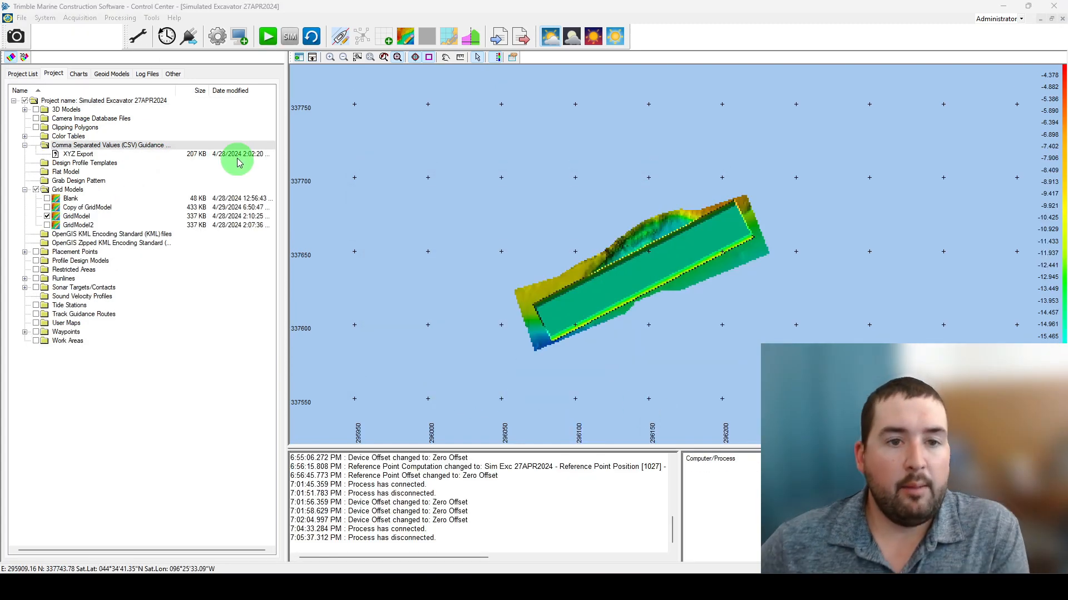
# Start the acquisition session, dismiss the alerts, and view the excavator and survey surface in 3D.
pyautogui.click(268, 37)
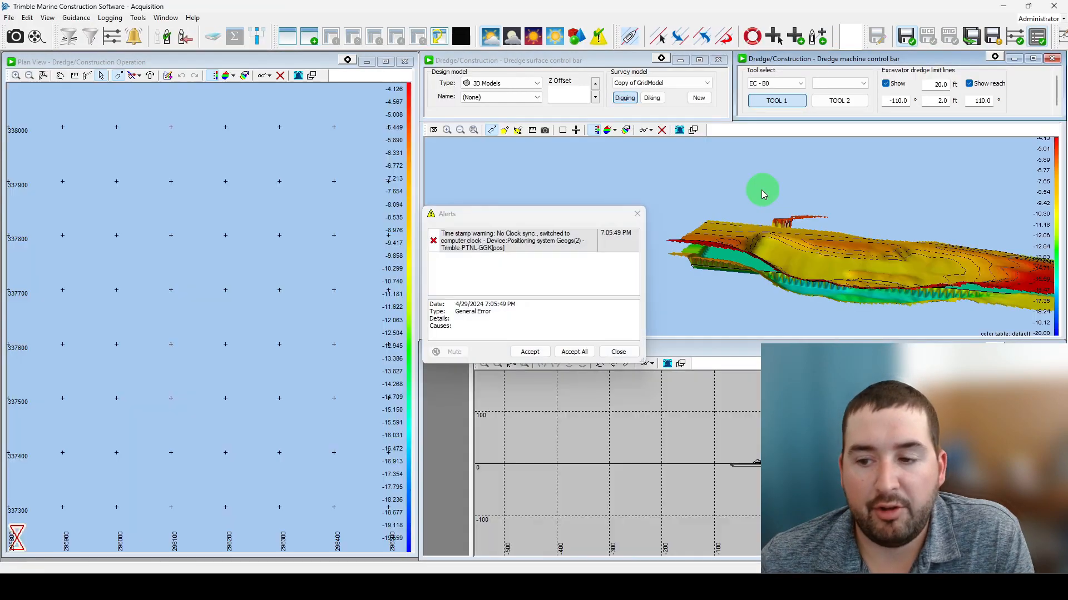
pyautogui.click(637, 214)
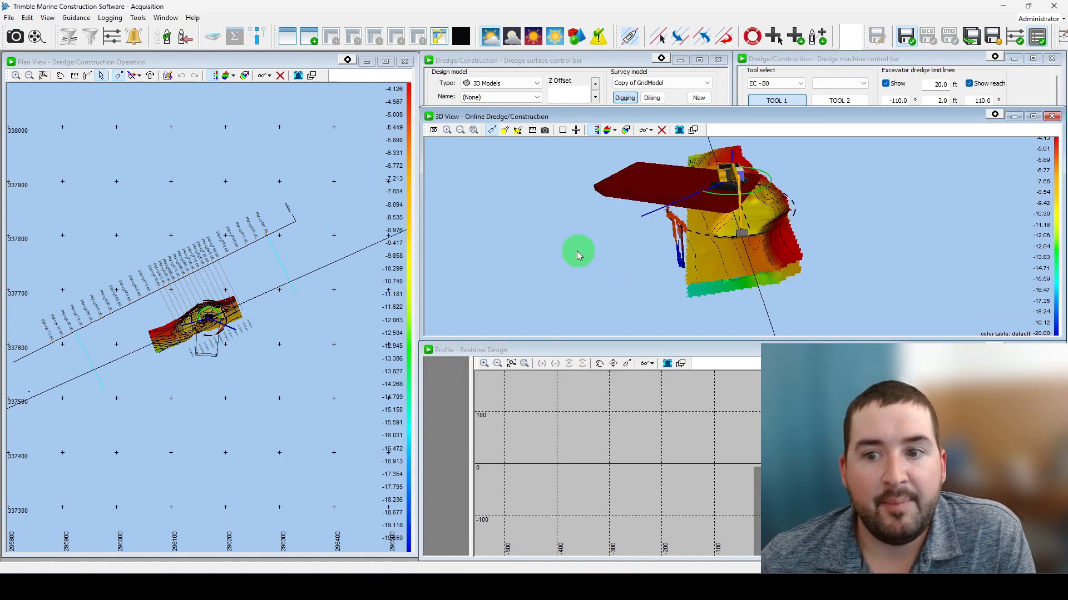
pyautogui.moveTo(812, 274); pyautogui.dragTo(788, 279)
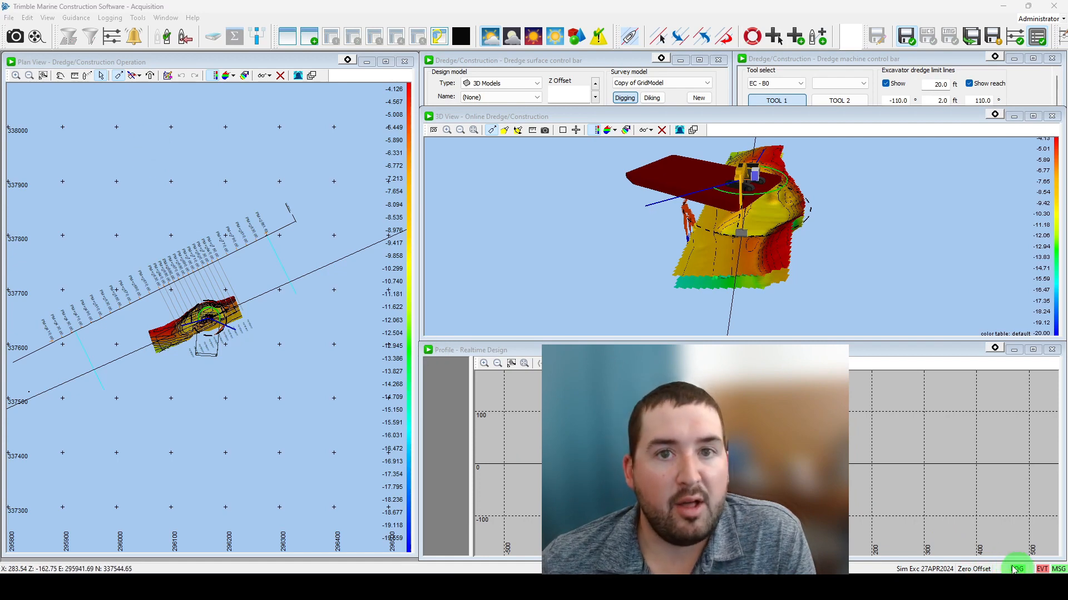
# Disable data logging and examine the excavator bucket and the survey surface up close in 3D.
pyautogui.click(112, 22)
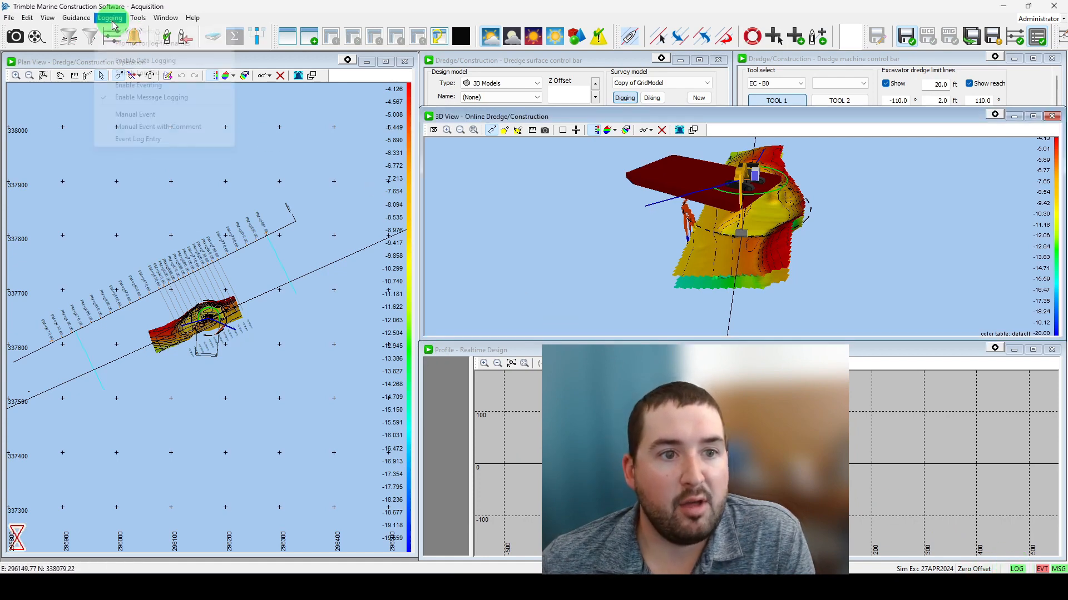
pyautogui.click(110, 62)
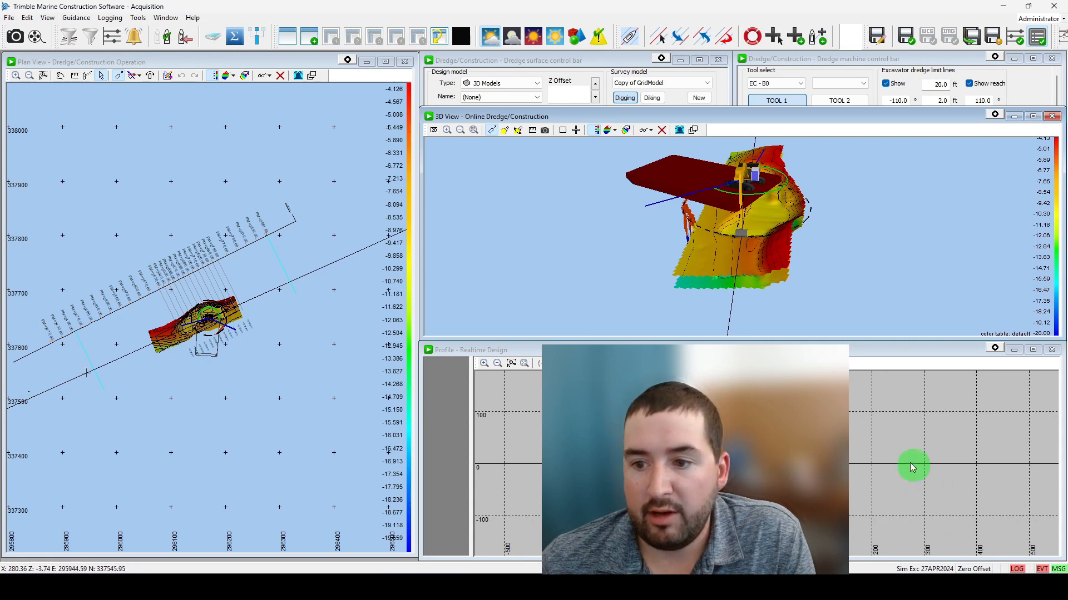
pyautogui.moveTo(901, 286); pyautogui.dragTo(703, 298)
pyautogui.scroll(4, 830, 309)
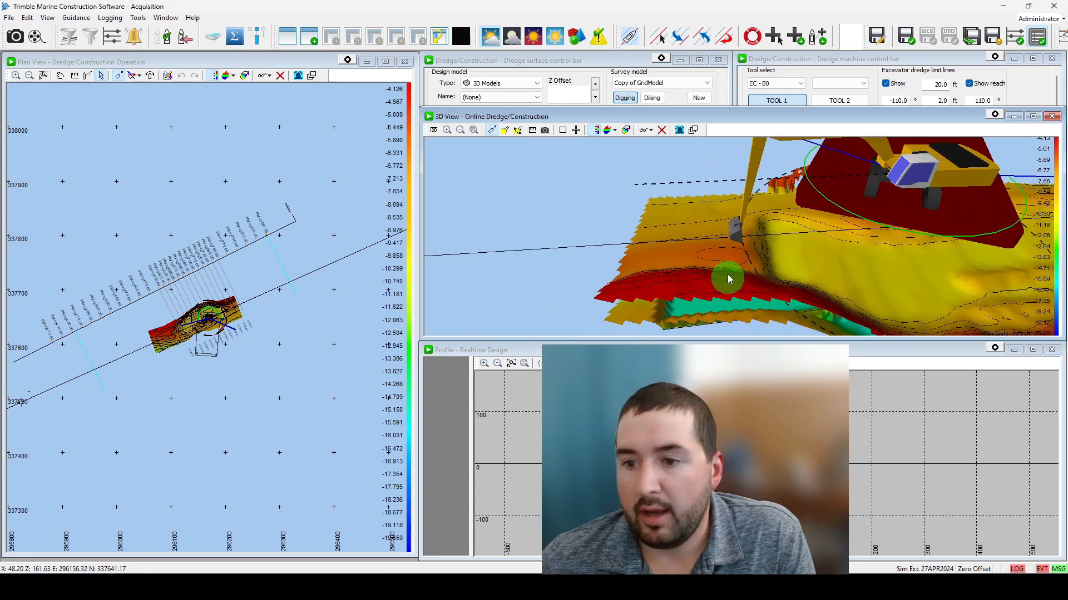
pyautogui.moveTo(727, 275); pyautogui.dragTo(618, 255)
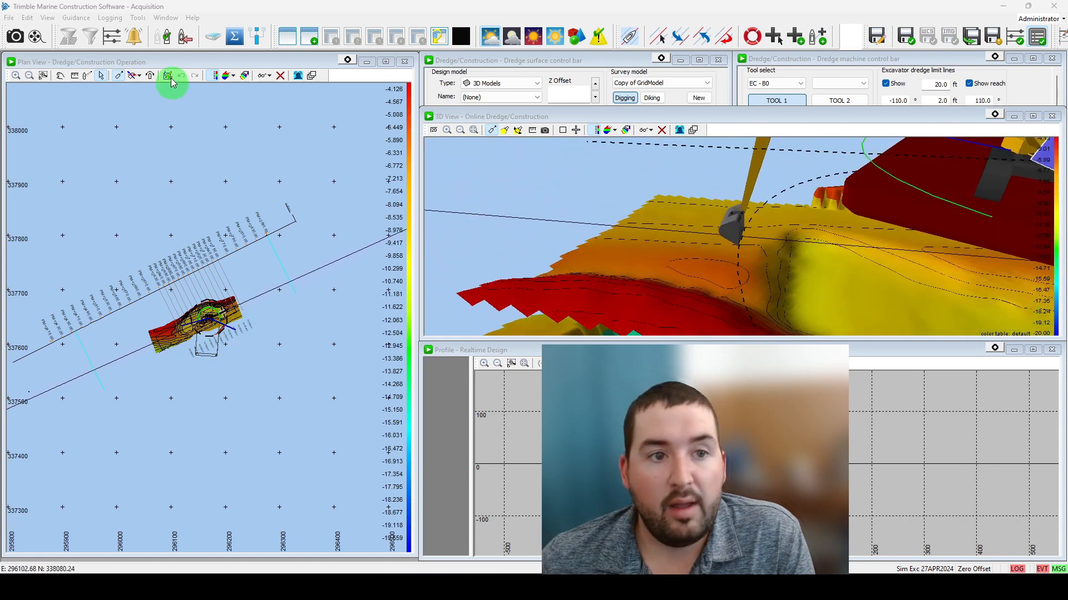
# Enable data logging for digging on the survey surface, and close the acquisition session to return to Control Center.
pyautogui.click(110, 18)
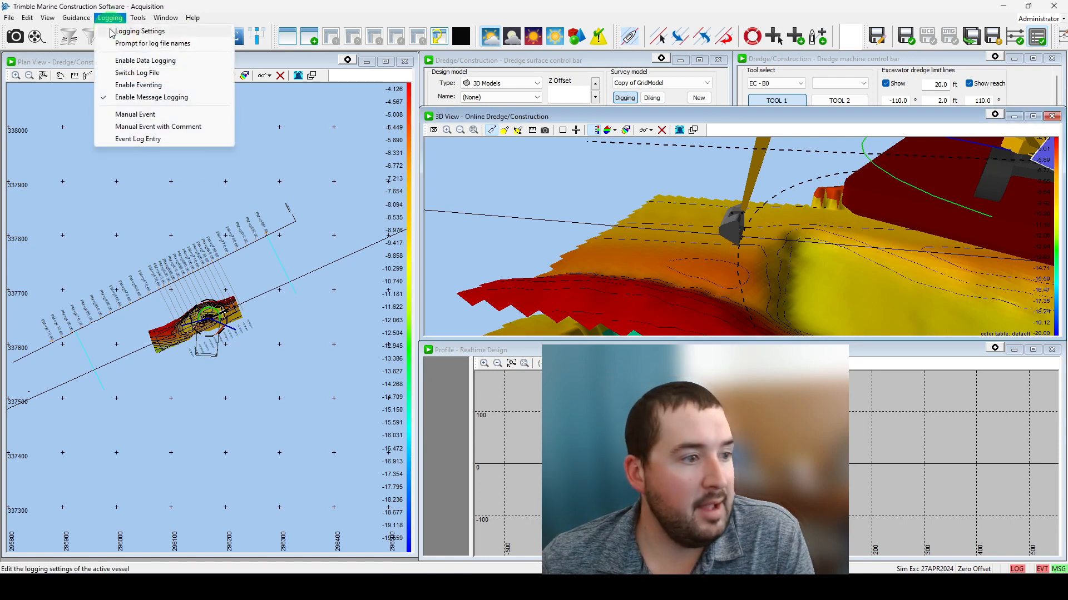
pyautogui.click(142, 60)
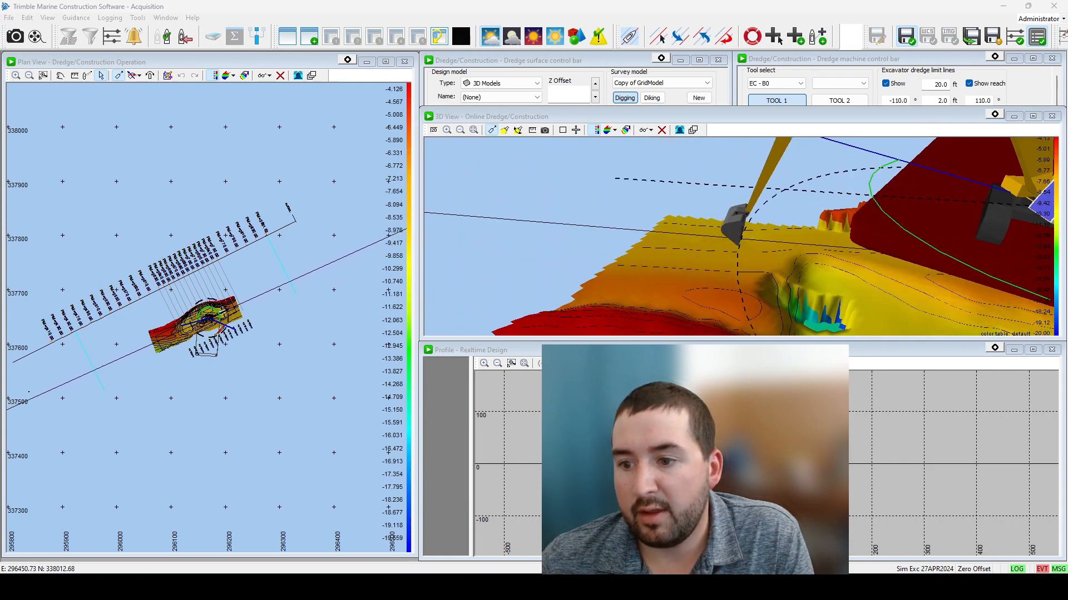
pyautogui.click(619, 243)
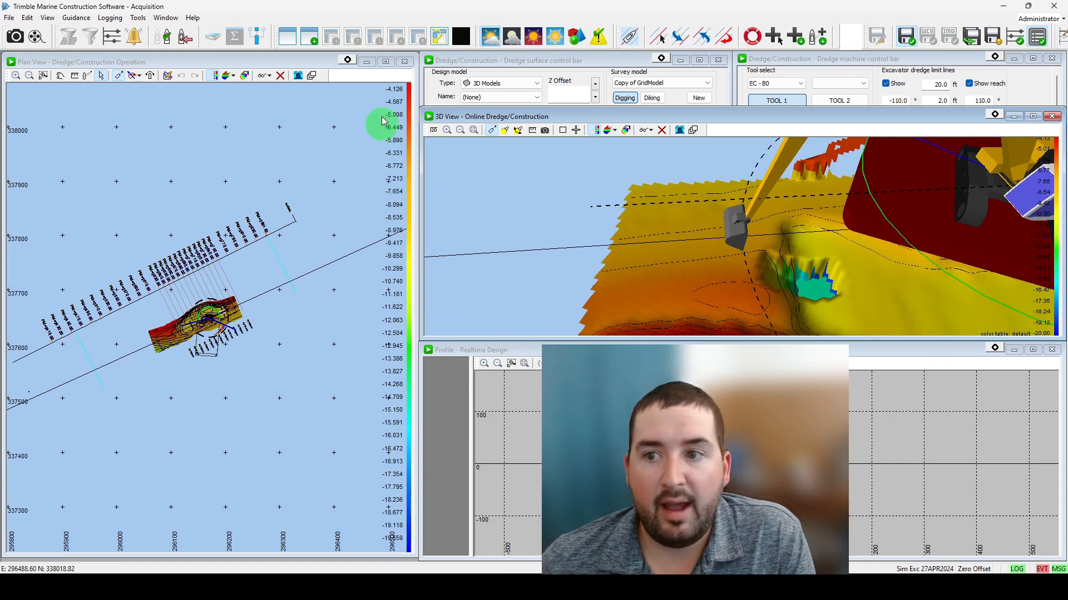
pyautogui.click(1056, 5)
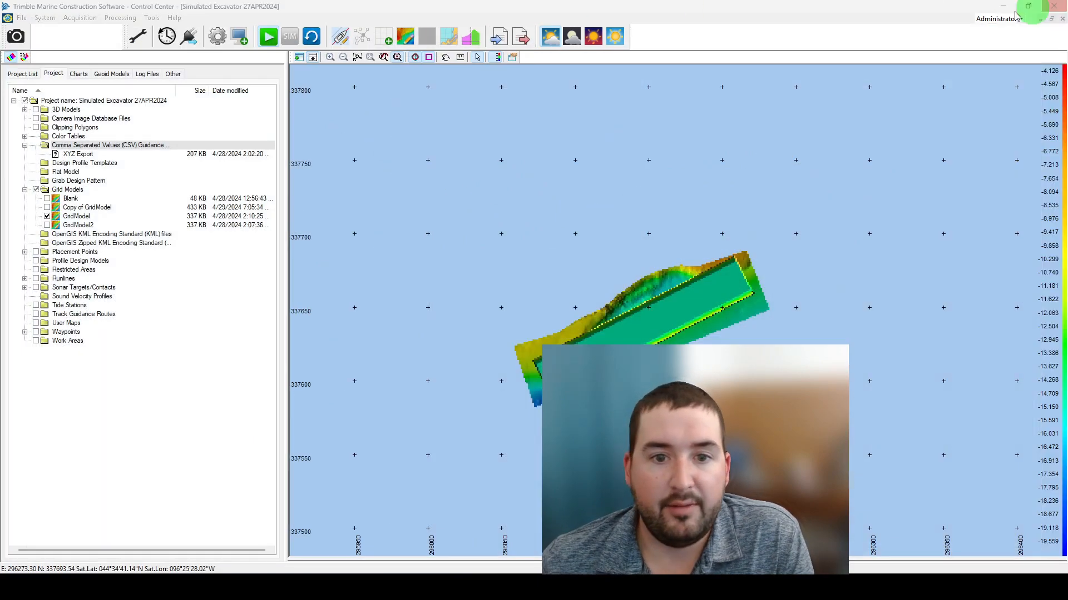